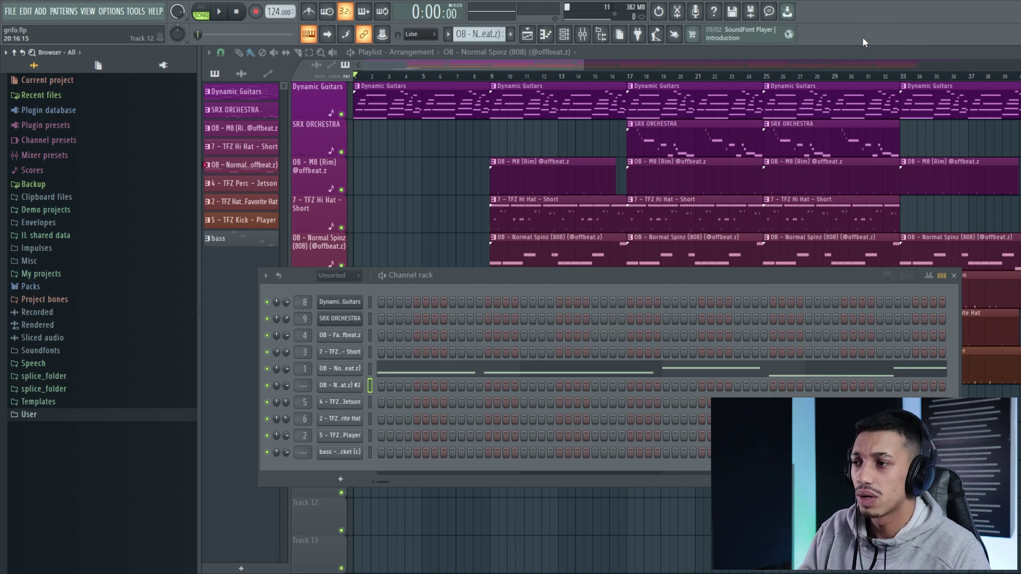
Mute the original OB - Normal Spinz (808) channel and open the sampler settings of its #2 copy.
{"action": "left_click_drag", "start_coordinate": [572, 66], "coordinate": [644, 65]}
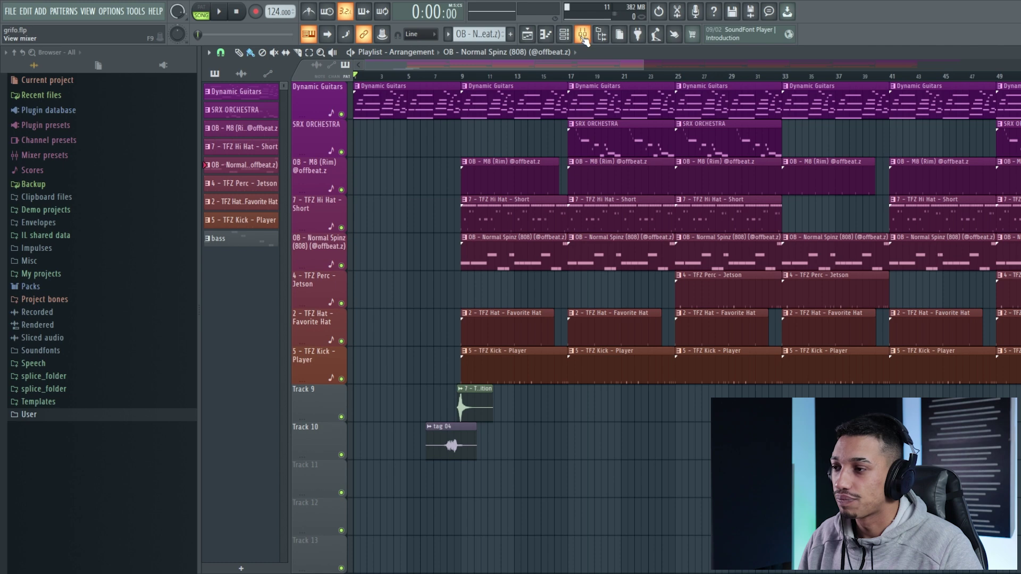
{"action": "left_click", "coordinate": [564, 34]}
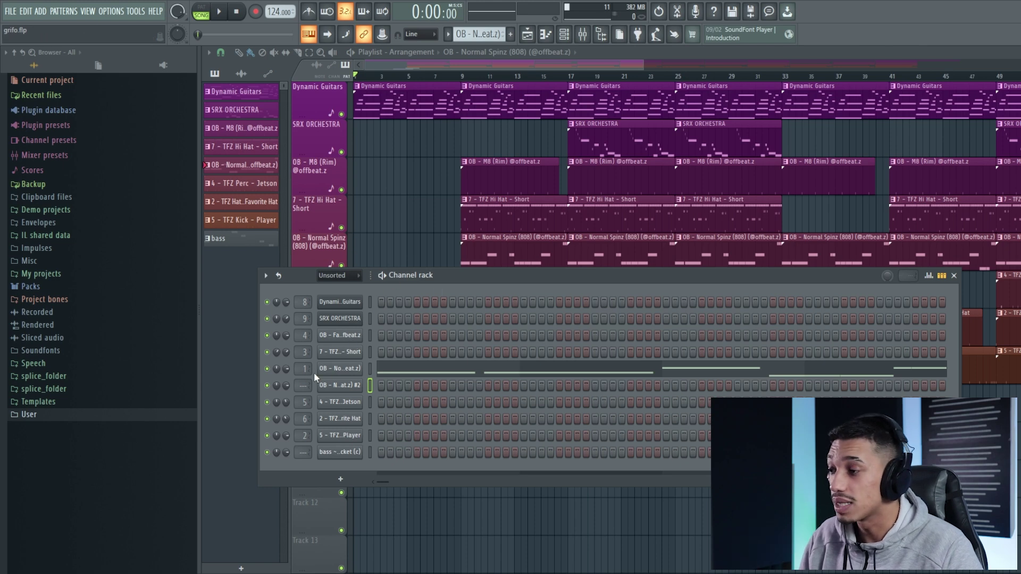
{"action": "left_click", "coordinate": [267, 369]}
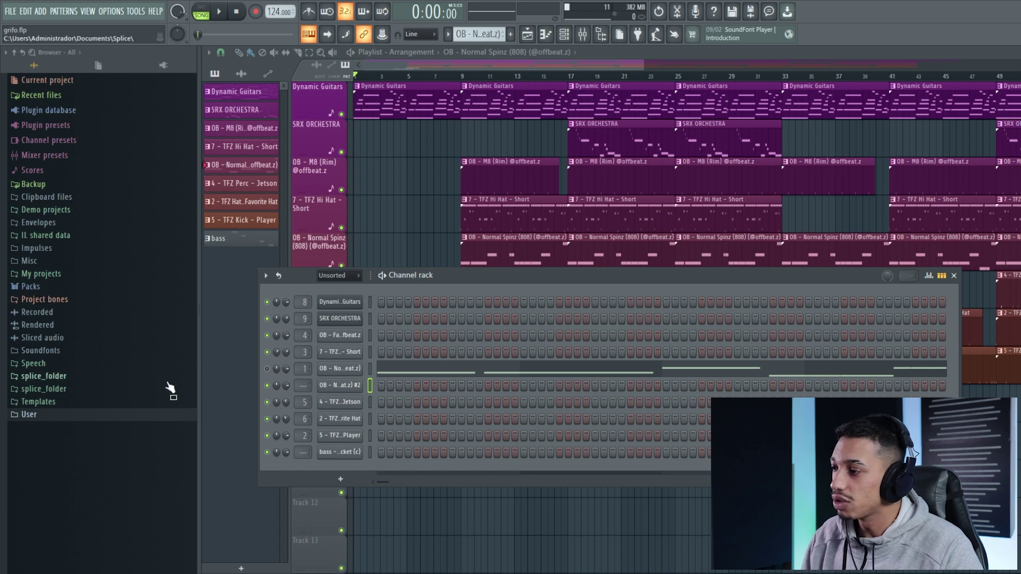
{"action": "left_click", "coordinate": [345, 391]}
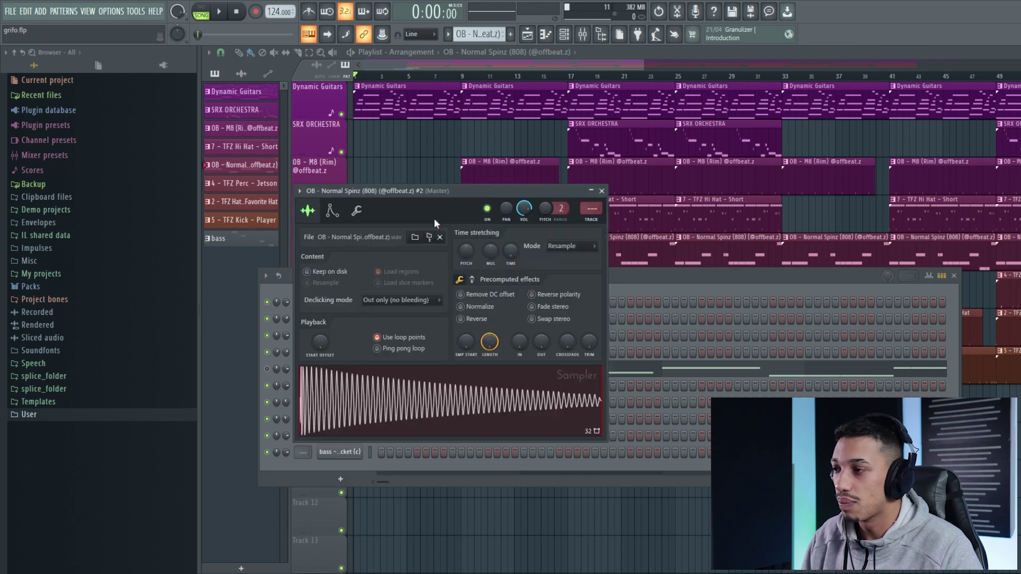
{"action": "left_click_drag", "start_coordinate": [439, 192], "coordinate": [486, 159]}
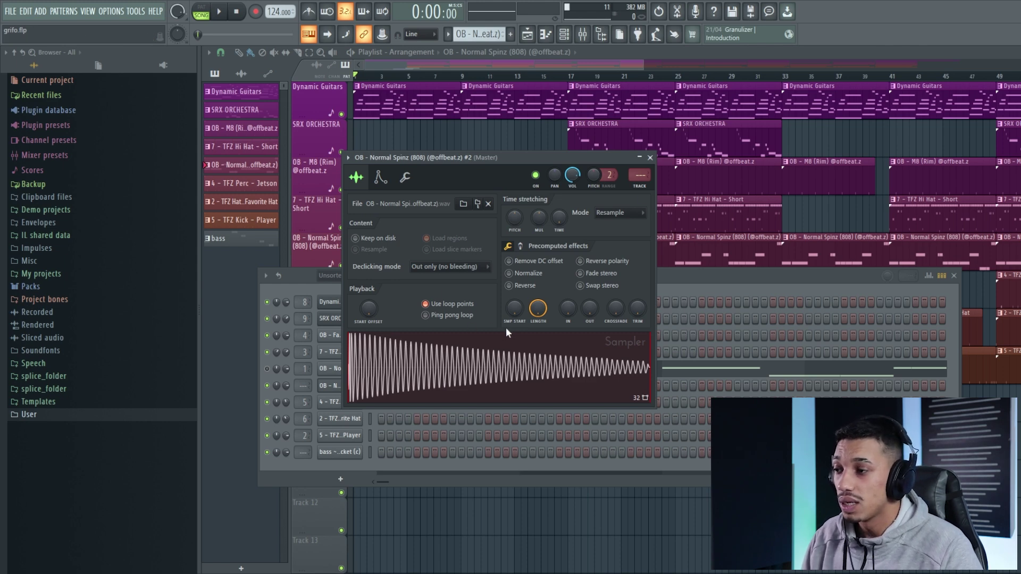
Turn off loop points and set time stretching to Auto for the 808 #2 sample, trying its pitch shift.
{"action": "left_click", "coordinate": [457, 307]}
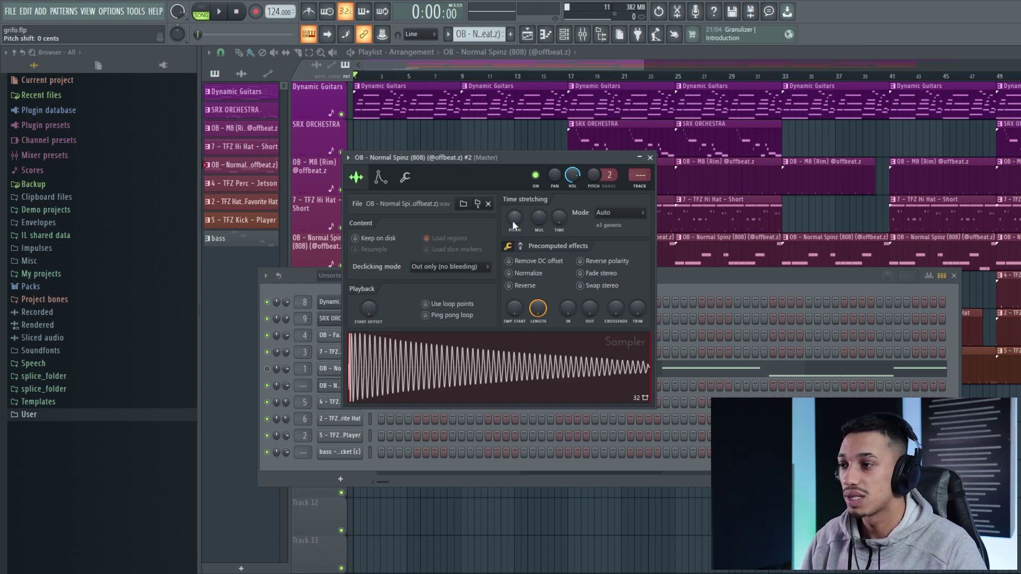
{"action": "left_click_drag", "start_coordinate": [513, 223], "coordinate": [513, 220]}
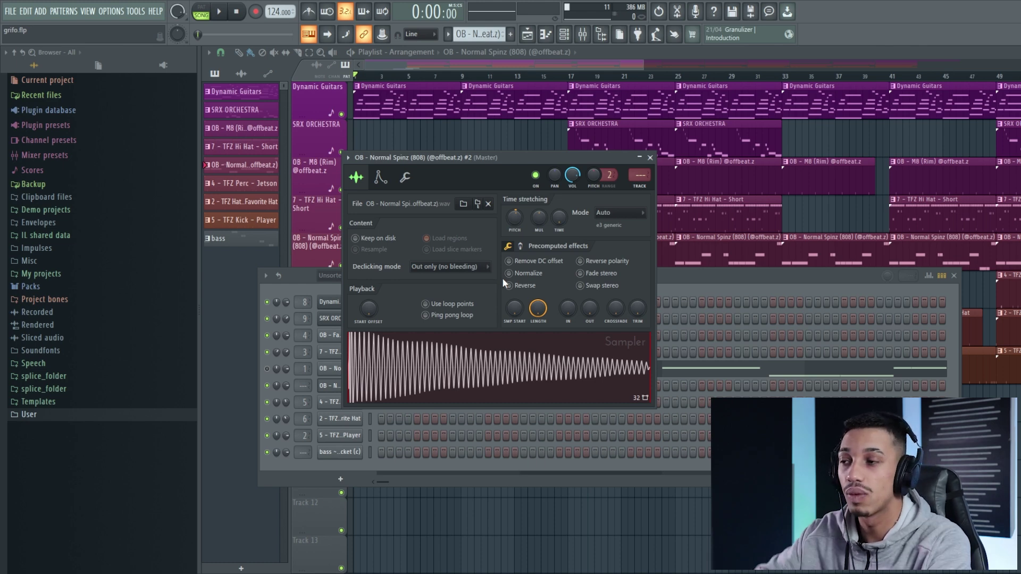
{"action": "key", "text": "v"}
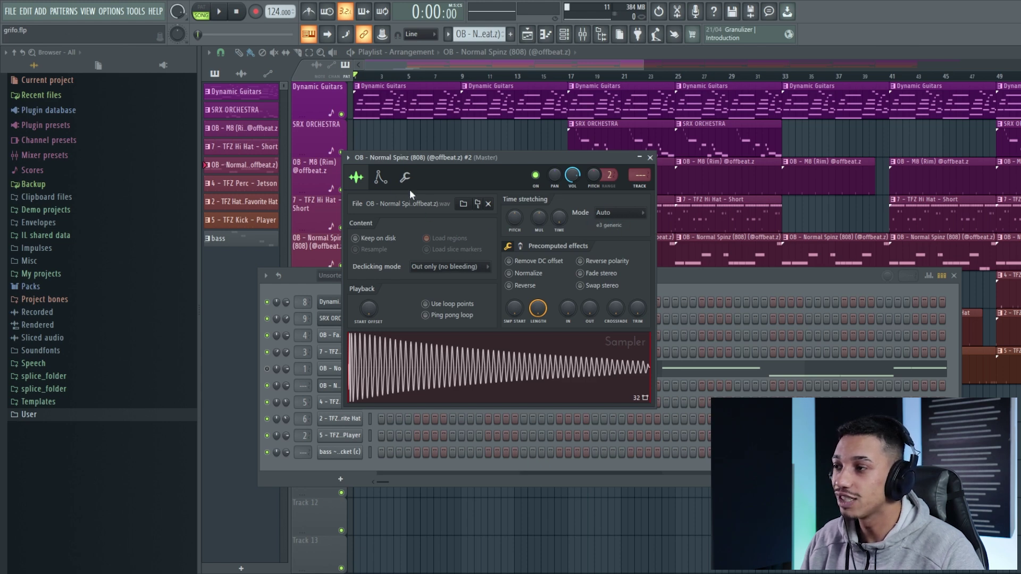
Enable the 808 #2 volume envelope with maximum hold and with attack, decay, sustain and release at minimum.
{"action": "left_click", "coordinate": [383, 182]}
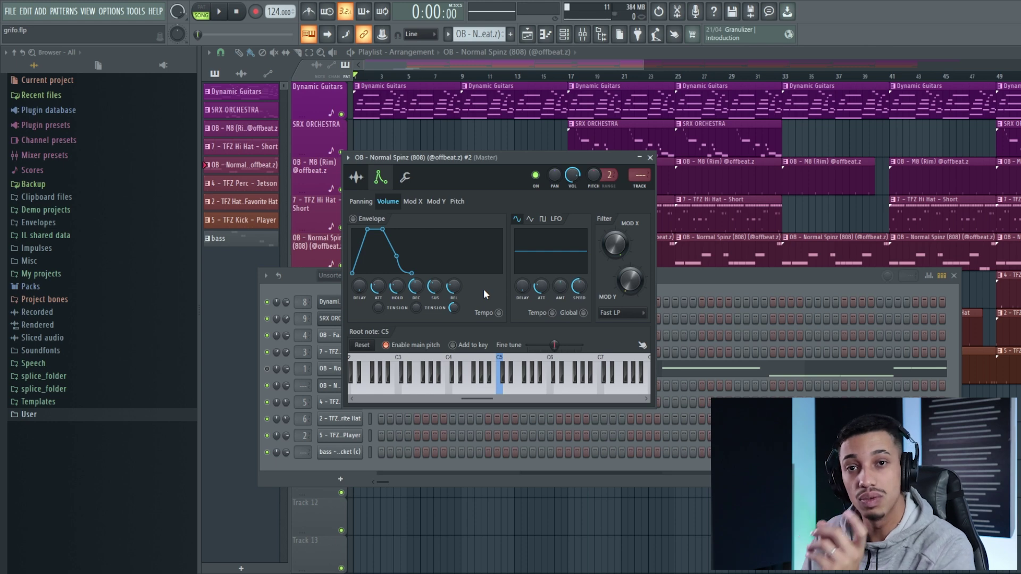
{"action": "left_click", "coordinate": [357, 177]}
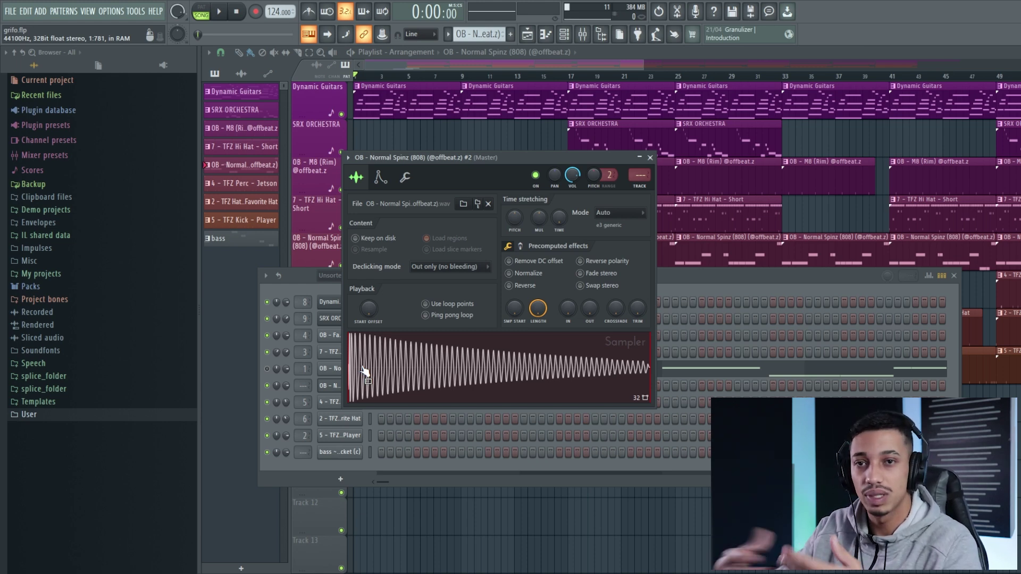
{"action": "left_click", "coordinate": [381, 178]}
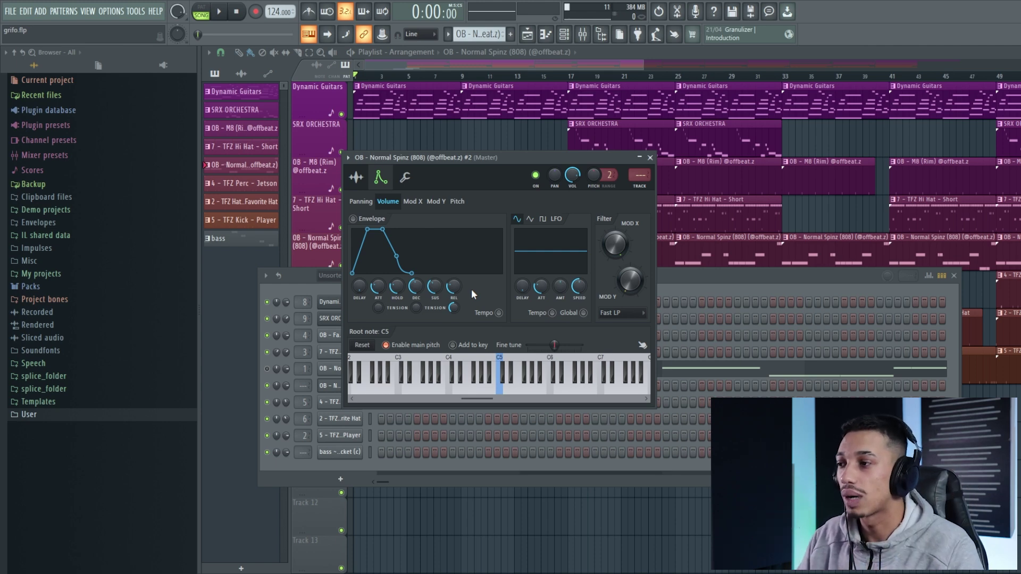
{"action": "left_click_drag", "start_coordinate": [377, 287], "coordinate": [398, 247]}
{"action": "left_click", "coordinate": [398, 288]}
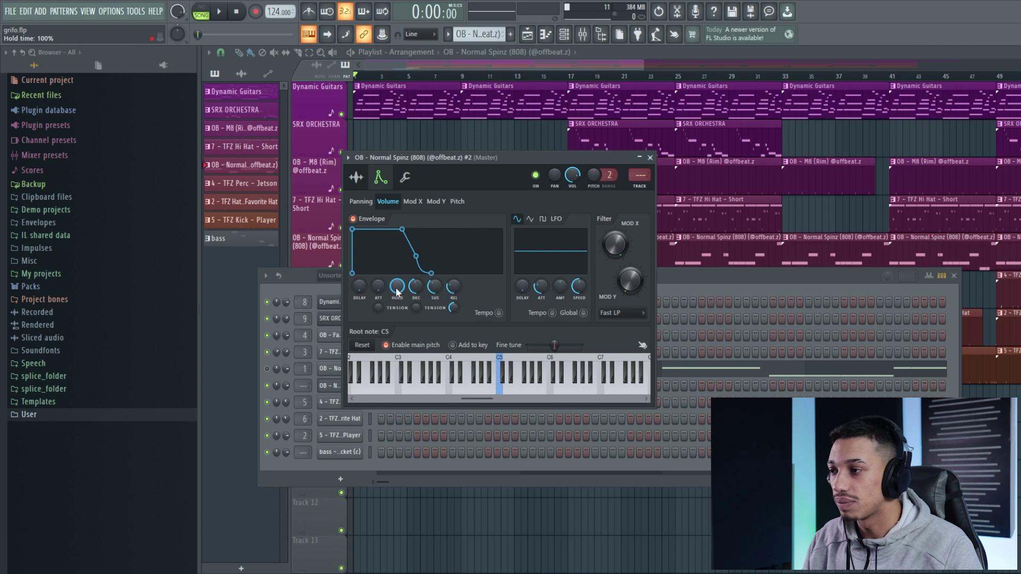
{"action": "left_click_drag", "start_coordinate": [416, 288], "coordinate": [417, 325]}
{"action": "left_click_drag", "start_coordinate": [434, 287], "coordinate": [454, 316]}
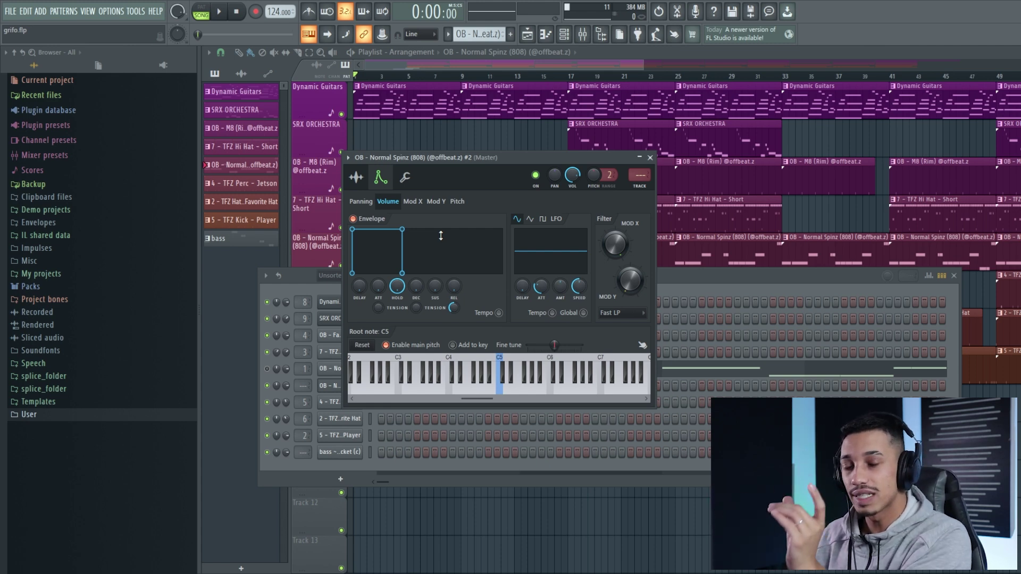
Switch the 808 #2 channel's polyphony to Mono.
{"action": "left_click", "coordinate": [406, 179]}
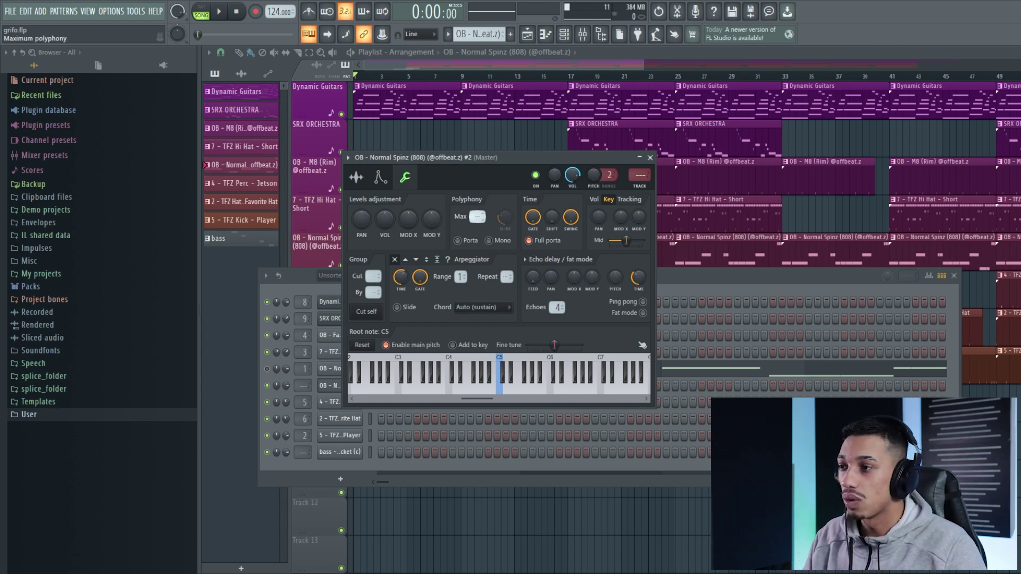
{"action": "left_click", "coordinate": [488, 241]}
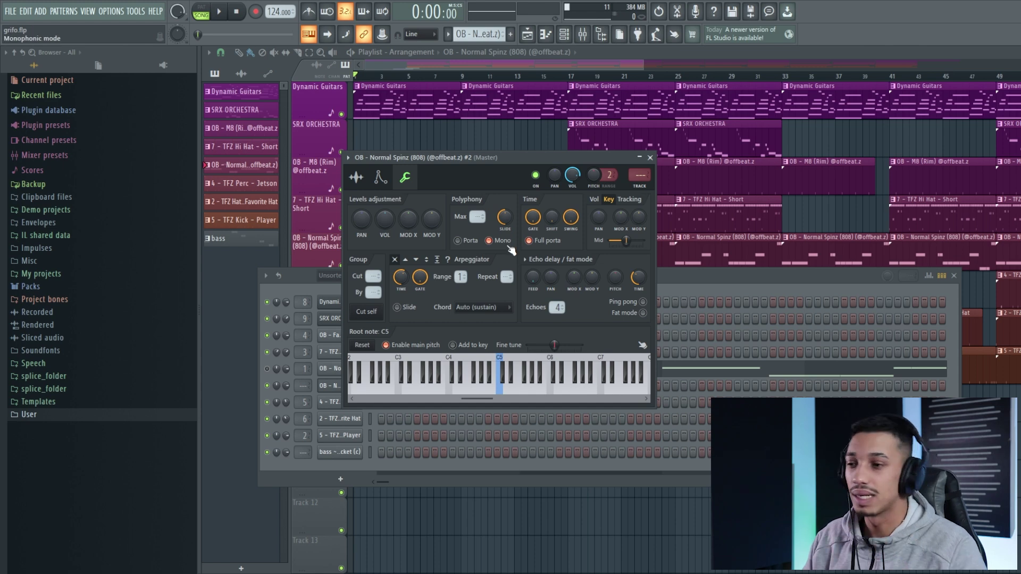
Draw overlapping D#5 and F#5 test notes in the 808 #2 piano roll and delete both.
{"action": "left_click", "coordinate": [313, 382]}
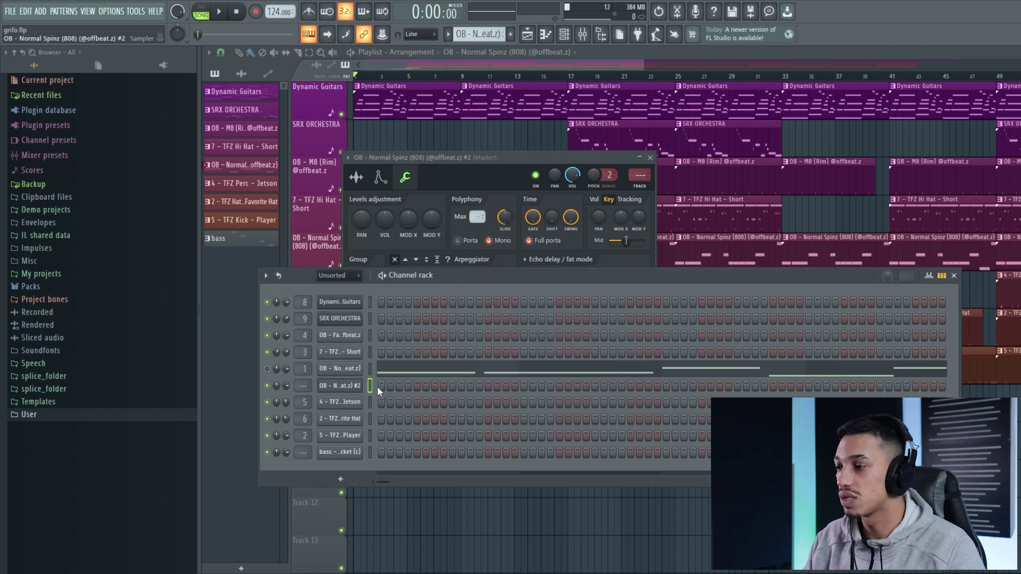
{"action": "key", "text": "F7"}
{"action": "left_click", "coordinate": [407, 277]}
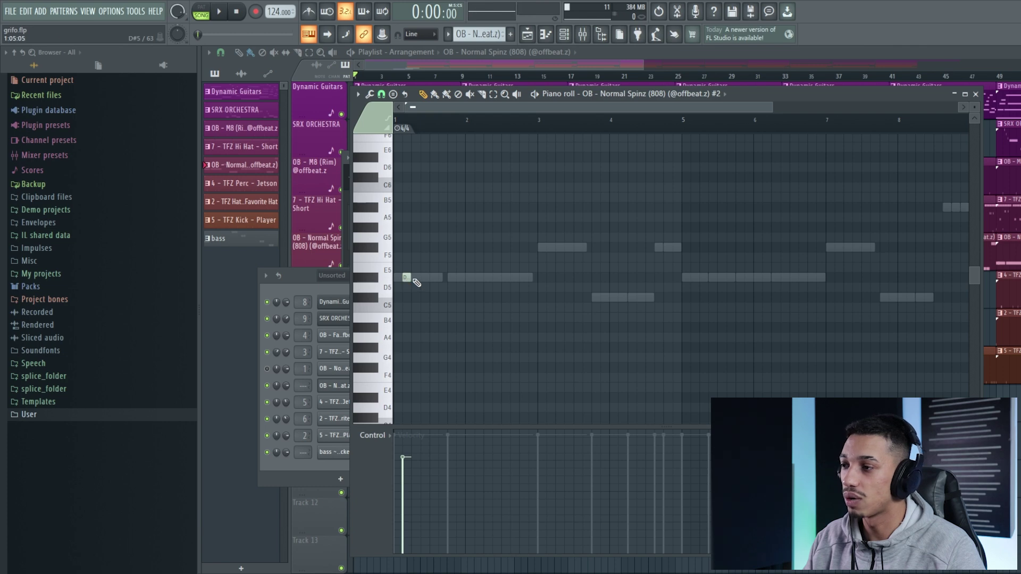
{"action": "left_click_drag", "start_coordinate": [417, 282], "coordinate": [506, 278]}
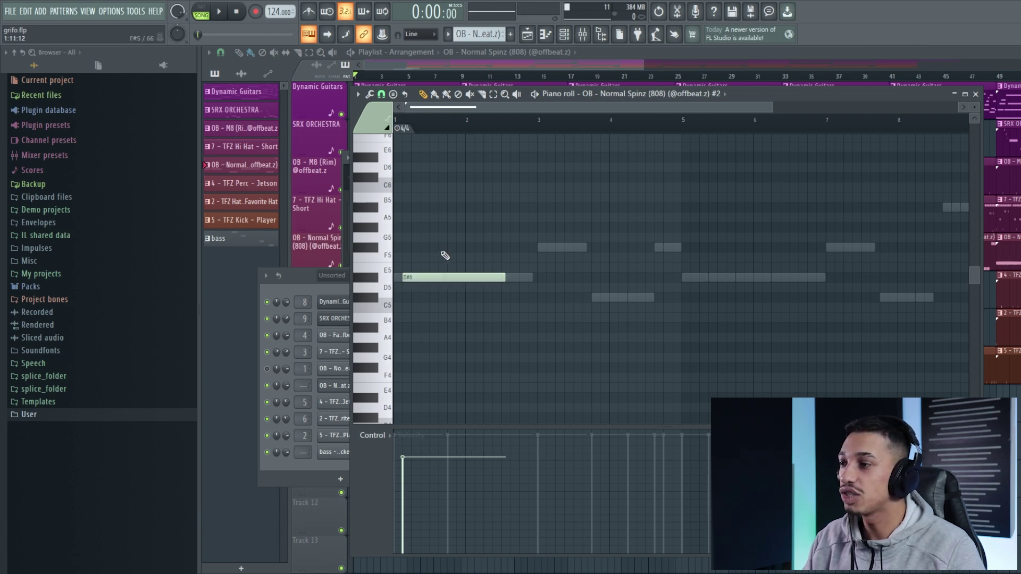
{"action": "left_click", "coordinate": [446, 258]}
{"action": "right_click", "coordinate": [543, 258]}
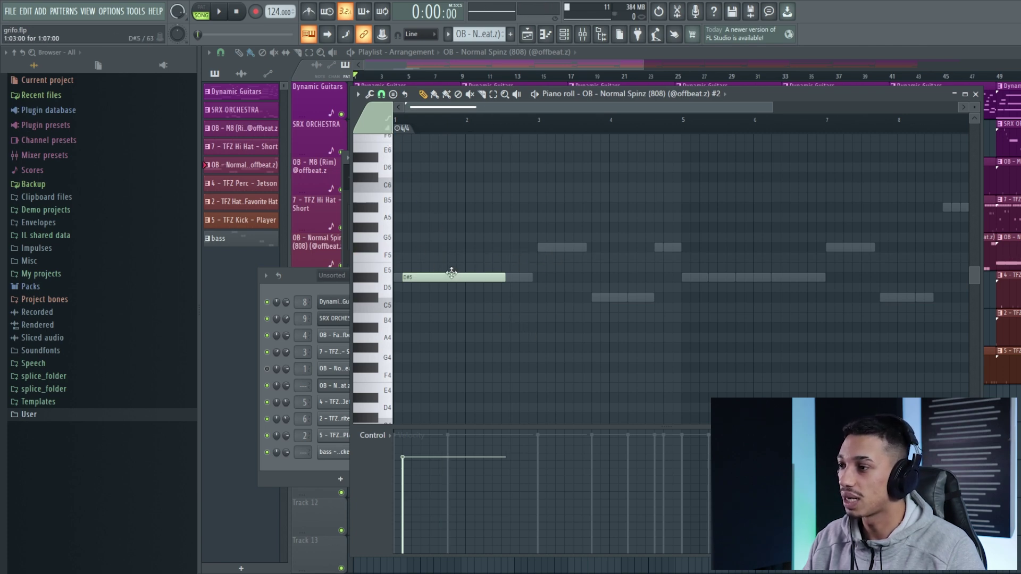
{"action": "left_click", "coordinate": [434, 249]}
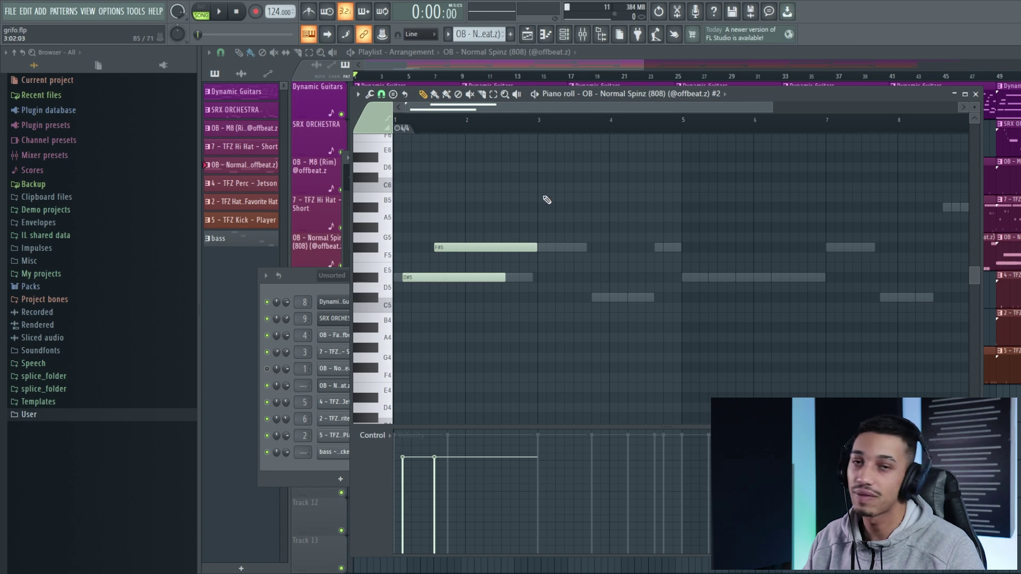
{"action": "right_click", "coordinate": [504, 247]}
{"action": "right_click", "coordinate": [483, 278]}
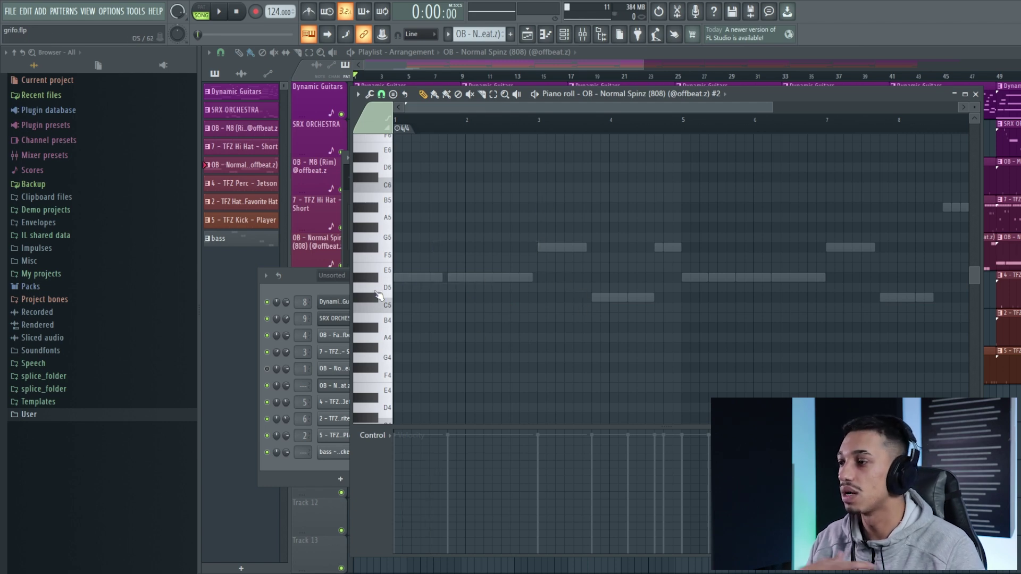
Review the sample settings and volume envelope of the 808 #2 channel.
{"action": "left_click", "coordinate": [301, 282]}
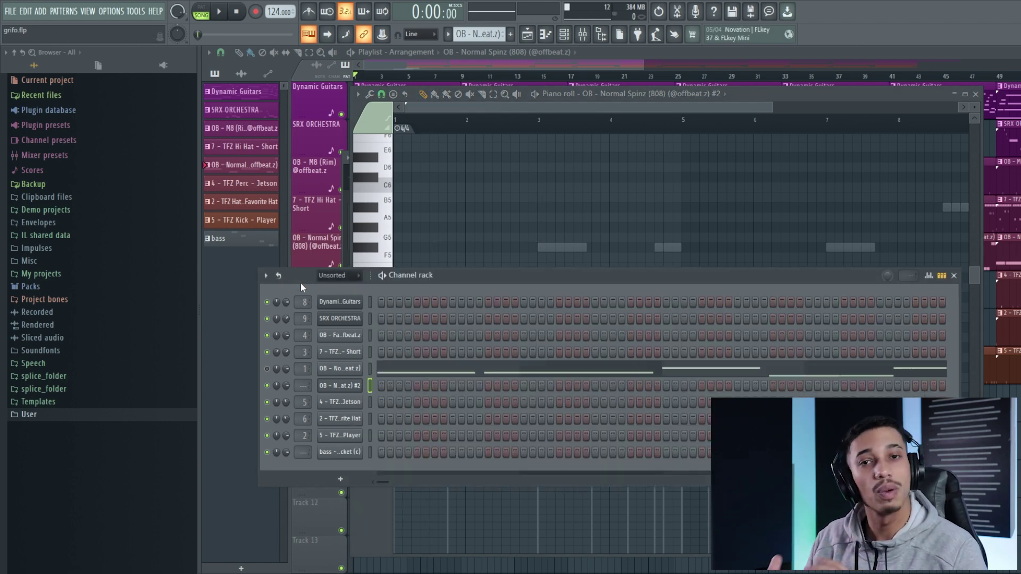
{"action": "left_click", "coordinate": [354, 386]}
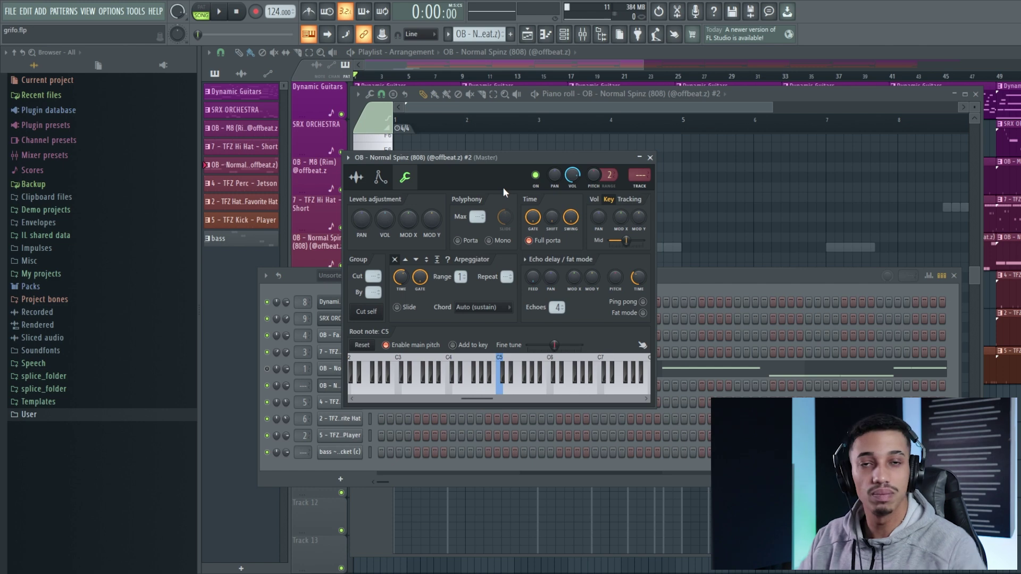
{"action": "left_click", "coordinate": [357, 178]}
{"action": "left_click", "coordinate": [380, 178]}
{"action": "left_click", "coordinate": [356, 177]}
{"action": "left_click", "coordinate": [380, 178]}
{"action": "left_click", "coordinate": [357, 178]}
{"action": "left_click", "coordinate": [380, 177]}
{"action": "left_click", "coordinate": [357, 178]}
{"action": "left_click", "coordinate": [379, 177]}
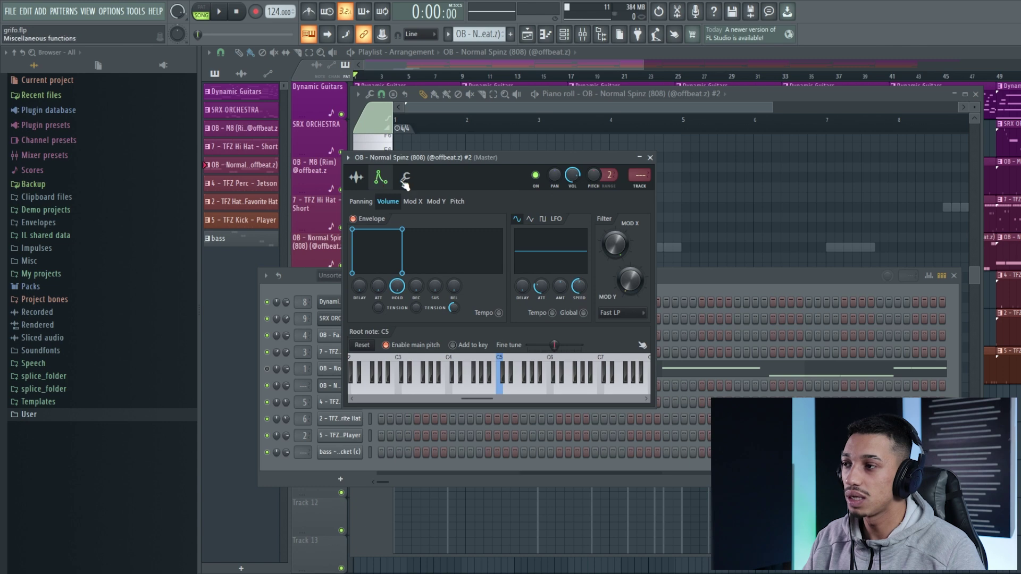
Unmute the original 808 channel, mute its #2 copy, and open the original 808's notes in the piano roll.
{"action": "left_click", "coordinate": [650, 158]}
{"action": "left_click", "coordinate": [267, 369]}
{"action": "left_click", "coordinate": [267, 385]}
{"action": "left_click", "coordinate": [418, 371]}
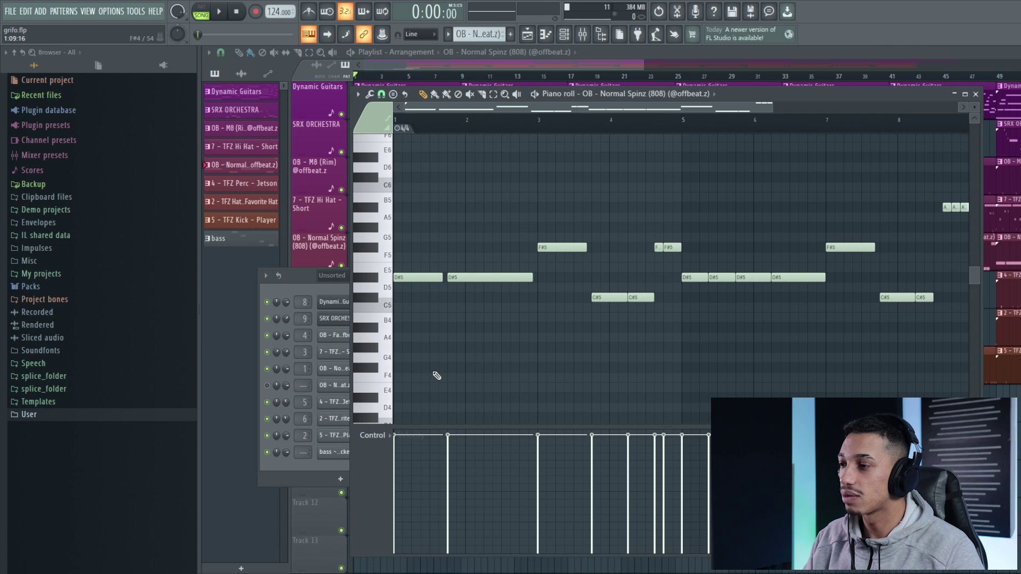
{"action": "scroll", "coordinate": [554, 296], "scroll_direction": "down", "scroll_amount": 2}
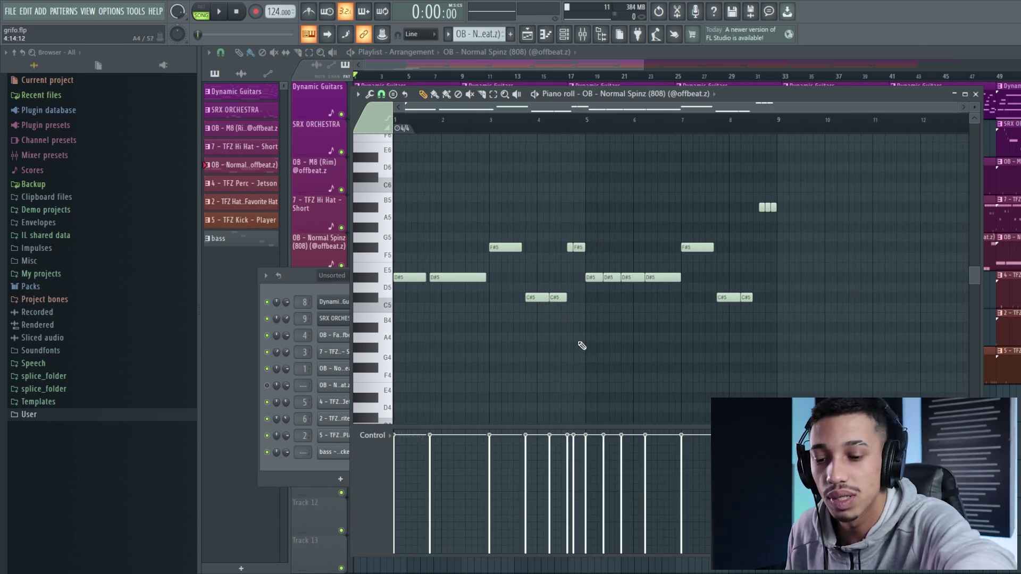
Play the original 808 pattern by itself from the piano roll and stop playback.
{"action": "left_click", "coordinate": [583, 34]}
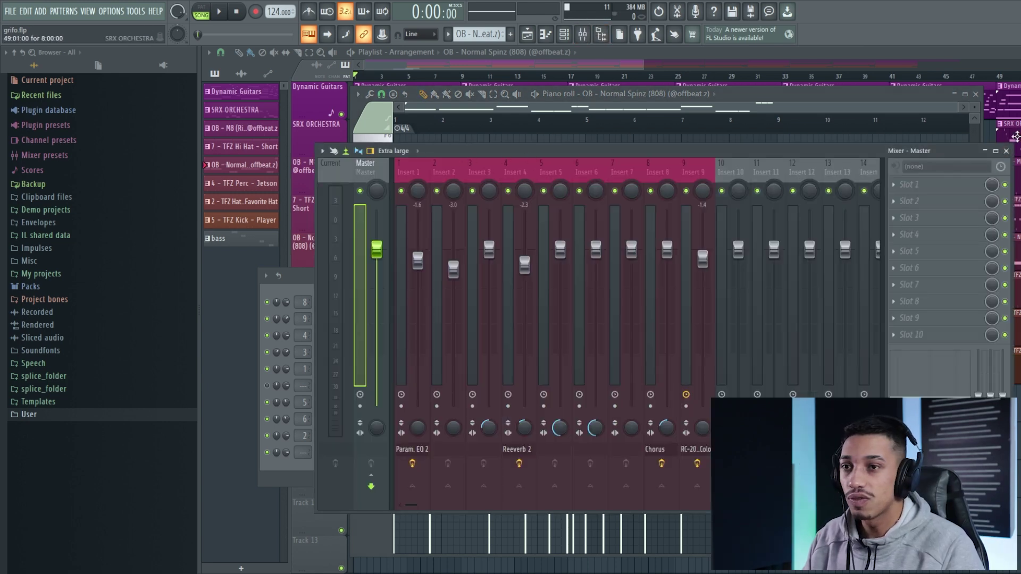
{"action": "left_click", "coordinate": [1007, 152]}
{"action": "left_click", "coordinate": [464, 76]}
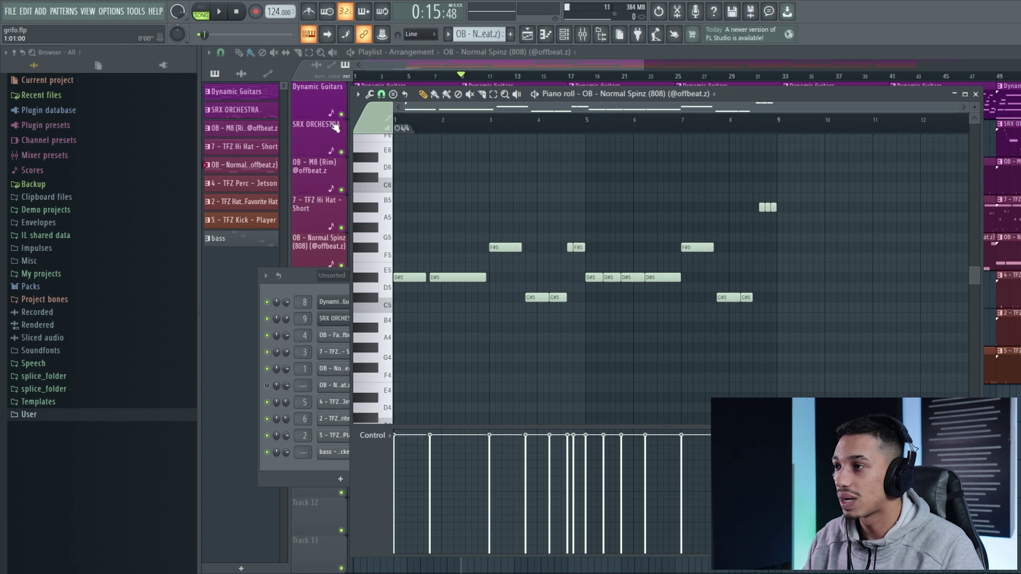
{"action": "left_click", "coordinate": [535, 94]}
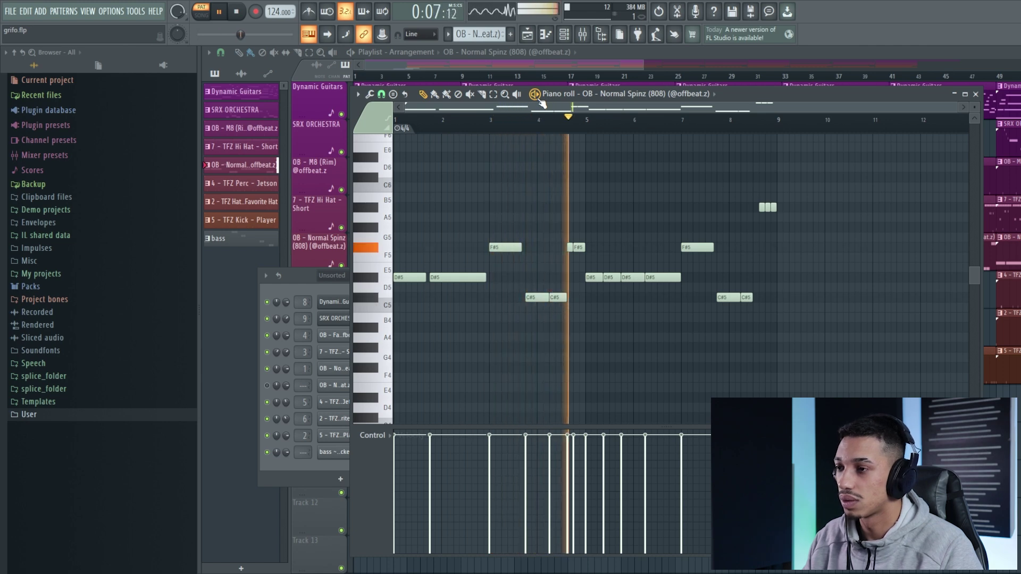
{"action": "key", "text": "space"}
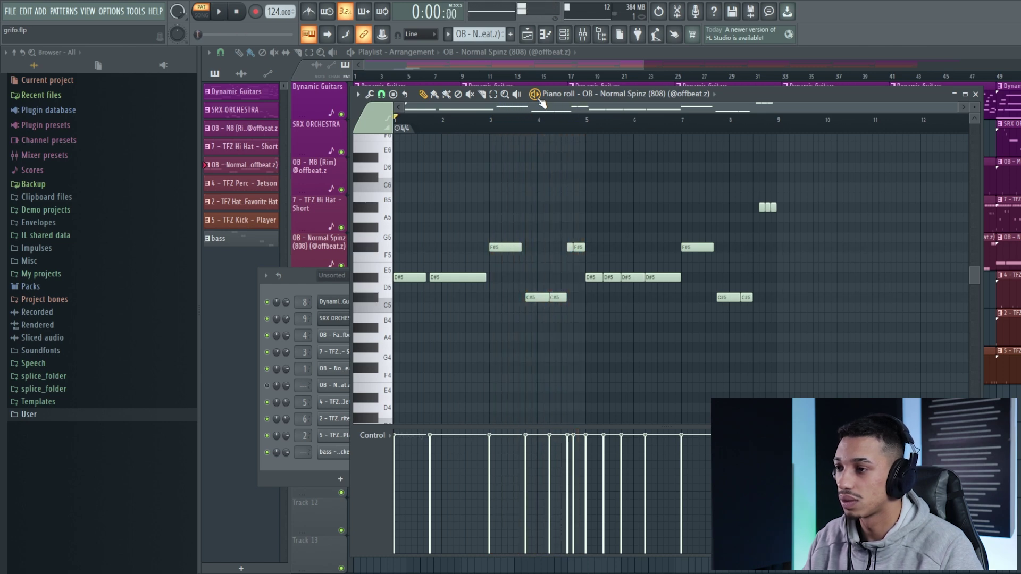
Close the piano roll and play the full arrangement from about bar 17 to hear the 808 in context.
{"action": "left_click", "coordinate": [976, 94]}
{"action": "key", "text": "l"}
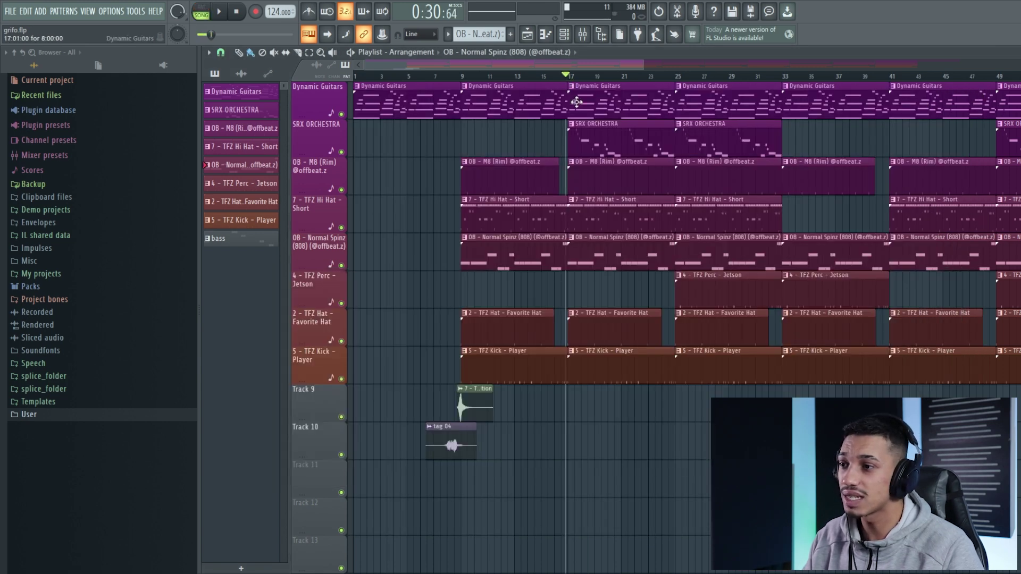
{"action": "key", "text": "space"}
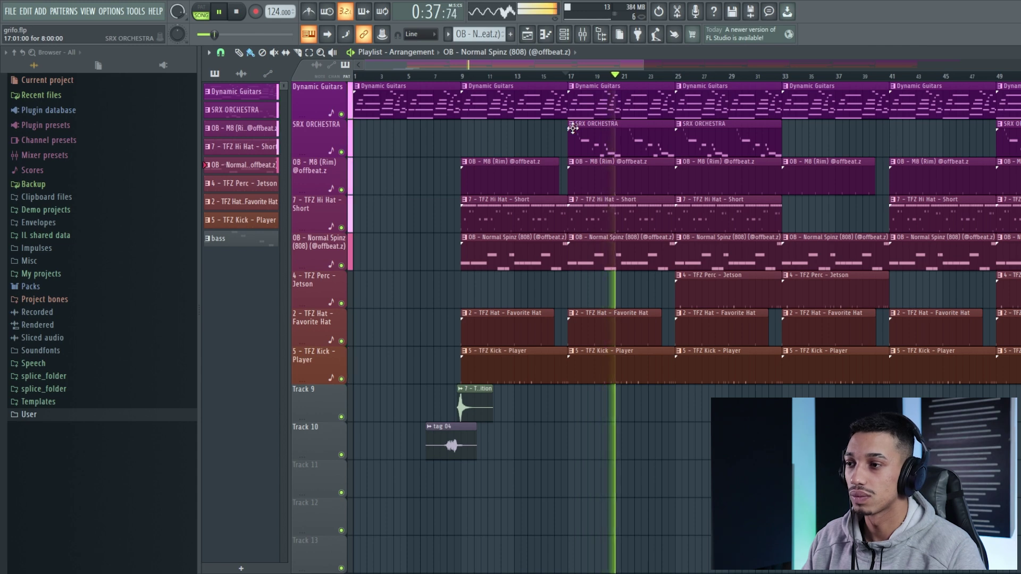
{"action": "key", "text": "space"}
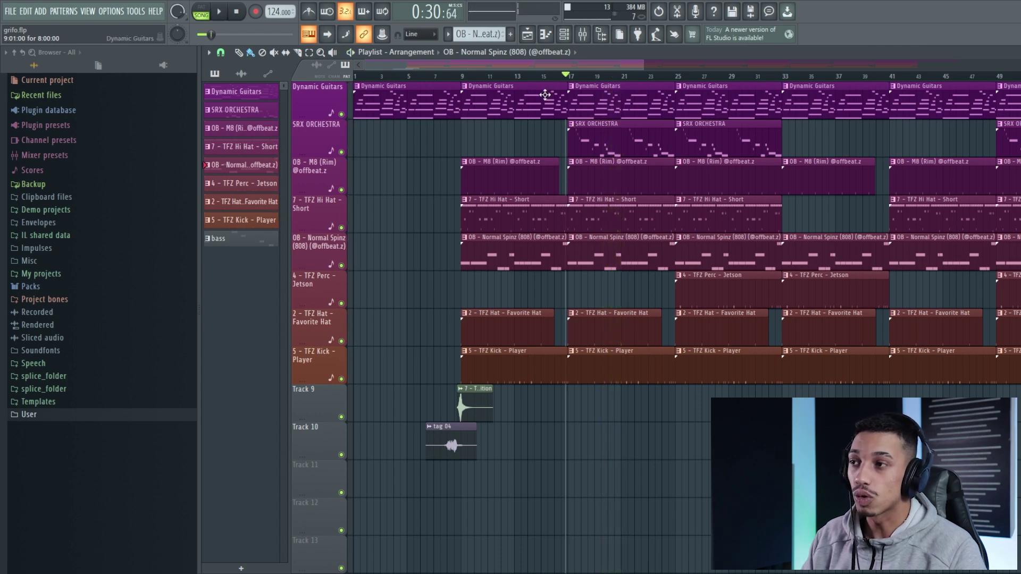
Set the song position just before bar 9 and bring up the channel rack with the mixer closed.
{"action": "left_click", "coordinate": [456, 79]}
{"action": "left_click", "coordinate": [583, 34]}
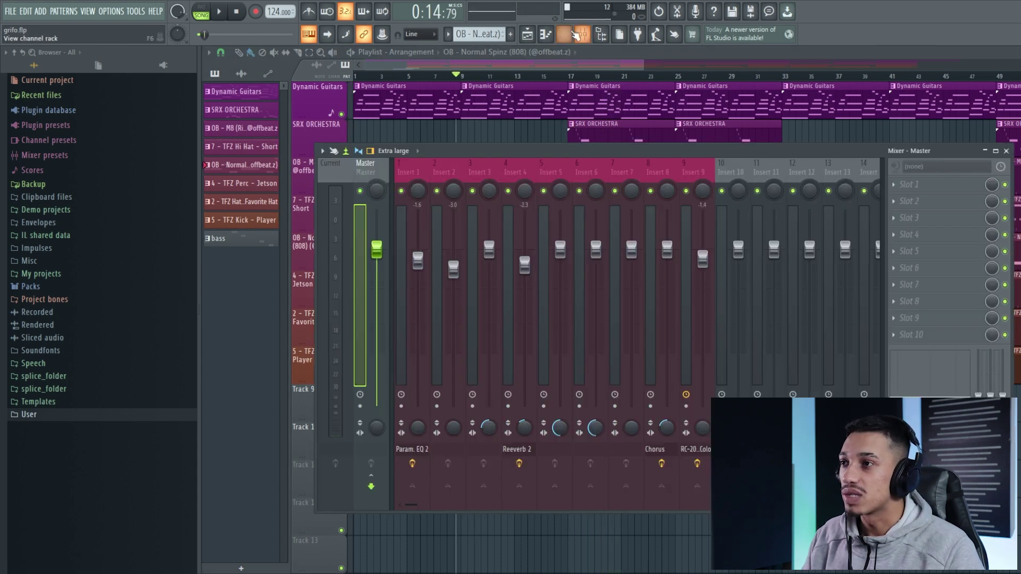
{"action": "left_click", "coordinate": [565, 35]}
{"action": "left_click", "coordinate": [1007, 151]}
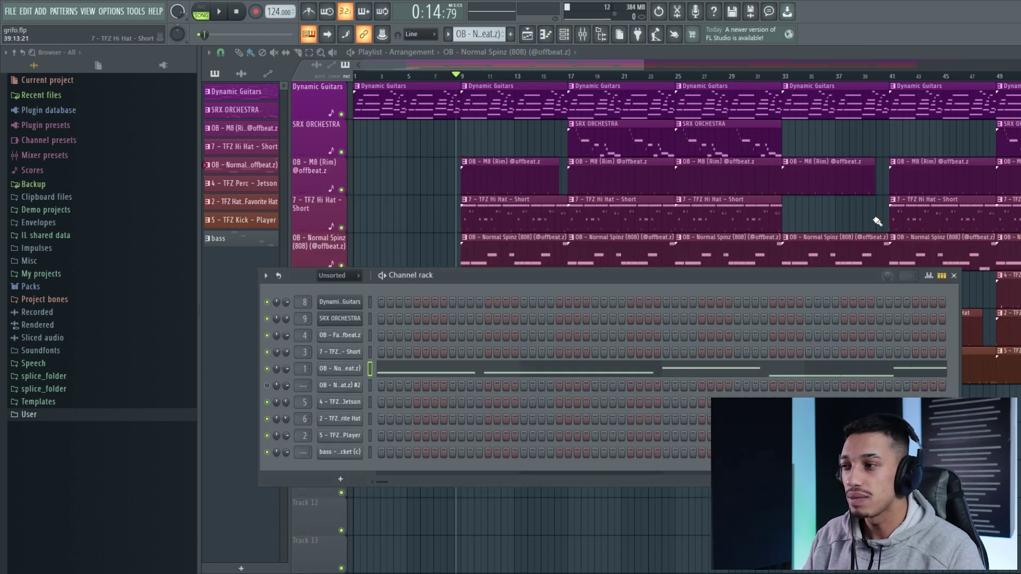
Open the original 808's notes in the piano roll and go through its note groups in bars 1 to 6.
{"action": "left_click", "coordinate": [392, 369]}
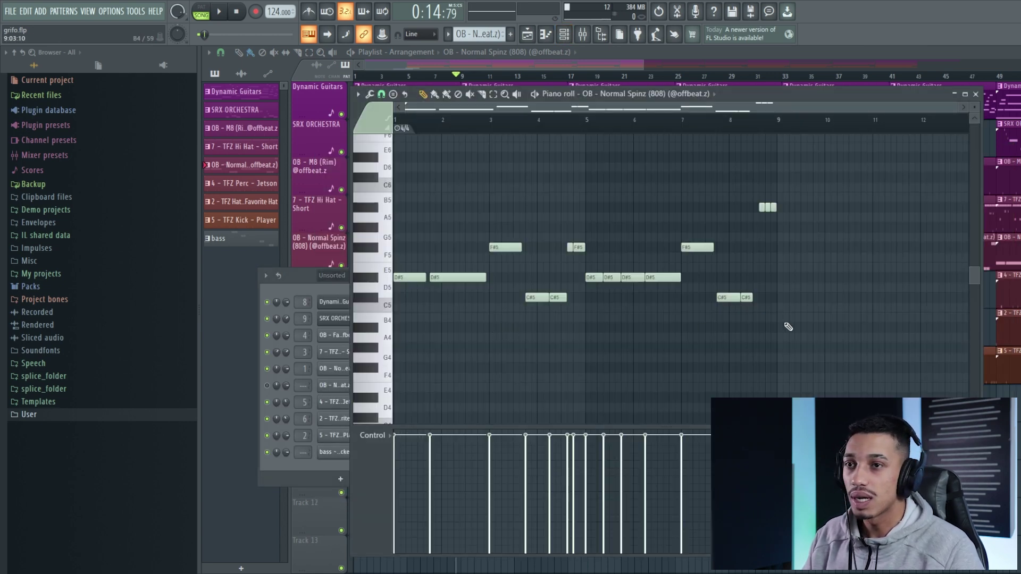
{"action": "left_click_drag", "start_coordinate": [805, 341], "coordinate": [383, 184]}
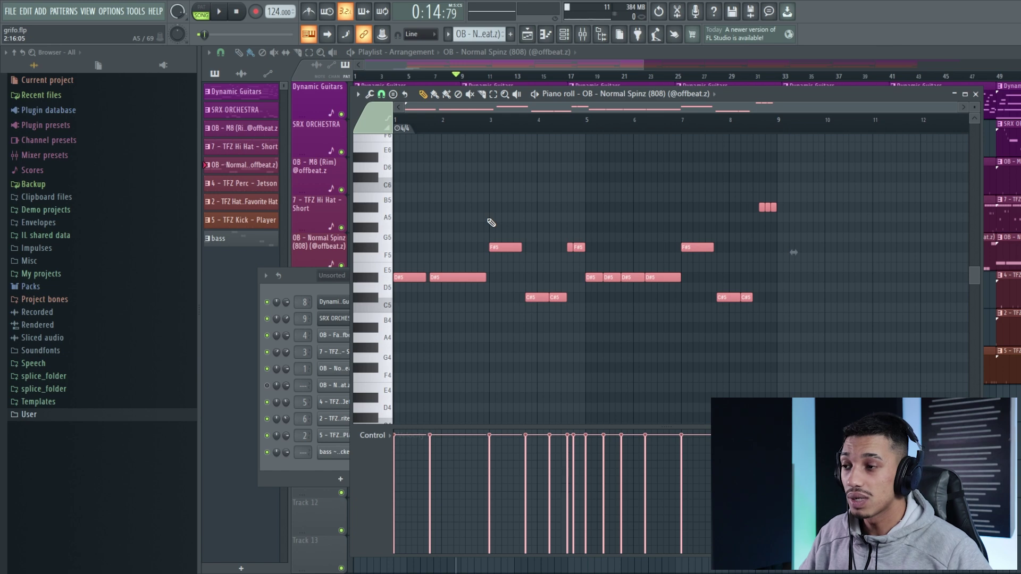
{"action": "left_click_drag", "start_coordinate": [404, 232], "coordinate": [478, 330]}
{"action": "left_click_drag", "start_coordinate": [477, 216], "coordinate": [557, 320]}
{"action": "left_click_drag", "start_coordinate": [555, 234], "coordinate": [677, 323]}
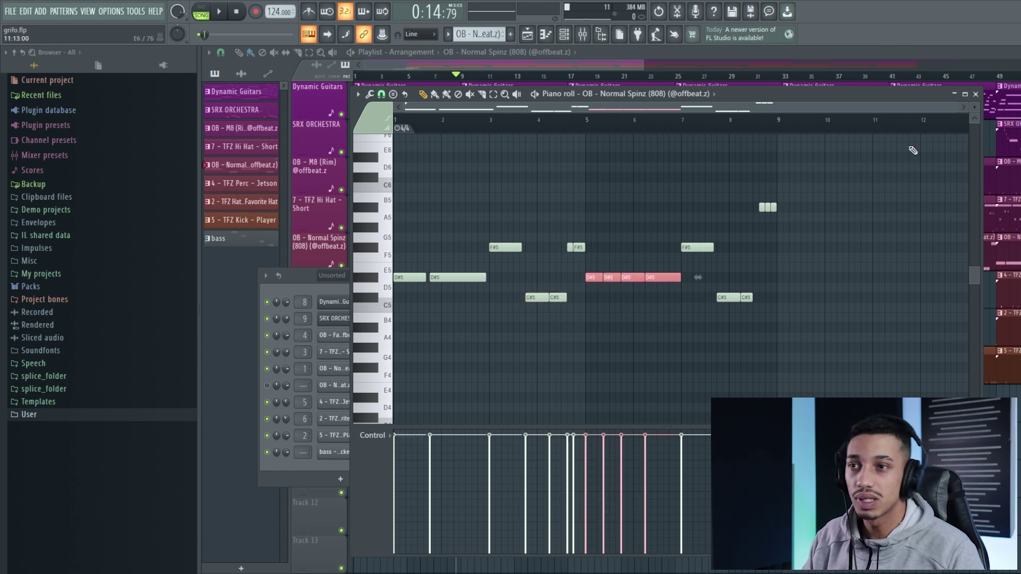
Review all the Dynamic Guitars notes in the piano roll, then close it and show the channel rack.
{"action": "double_click", "coordinate": [1003, 107]}
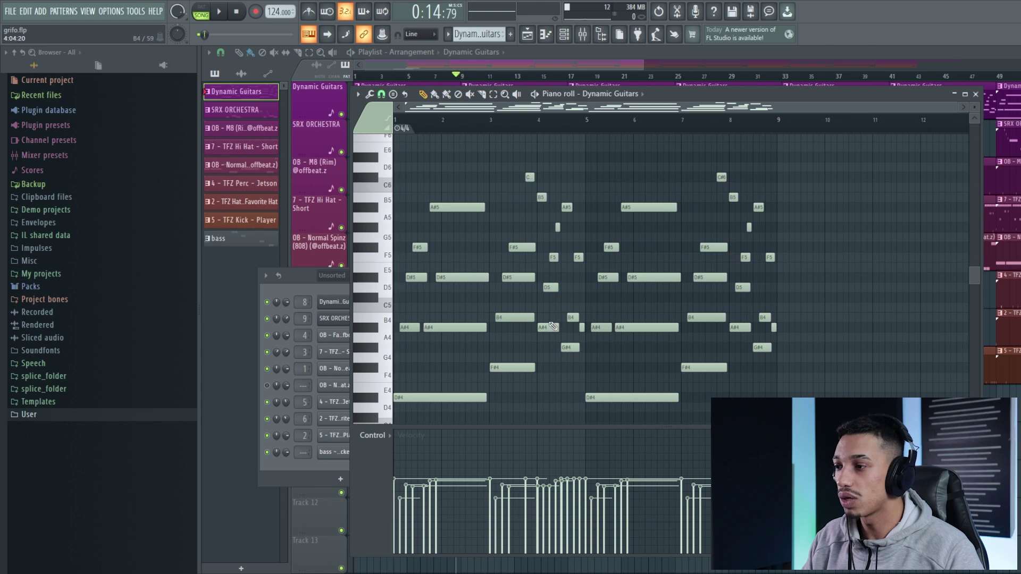
{"action": "scroll", "coordinate": [474, 361], "scroll_direction": "down", "scroll_amount": 1}
{"action": "scroll", "coordinate": [511, 366], "scroll_direction": "up", "scroll_amount": 1}
{"action": "left_click_drag", "start_coordinate": [835, 173], "coordinate": [433, 422]}
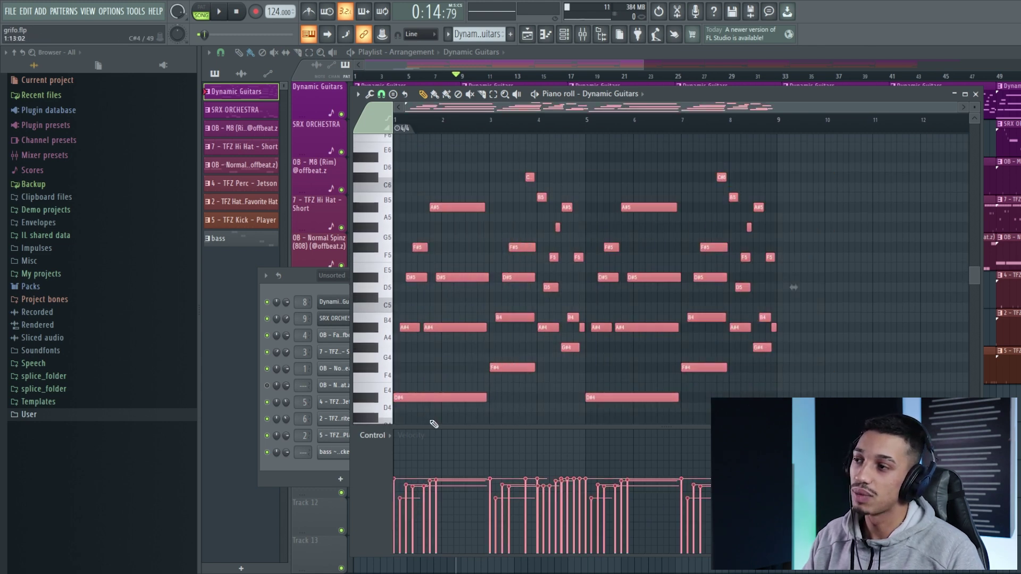
{"action": "left_click", "coordinate": [976, 95]}
{"action": "key", "text": "F6"}
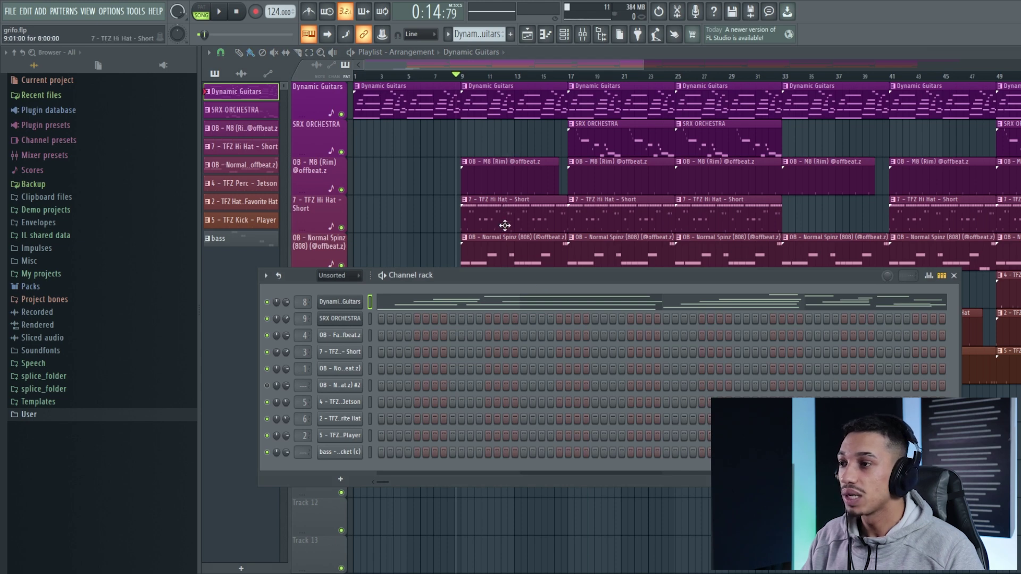
Reopen the Normal Spinz 808 pattern's notes, highlight all of them for review, and clear the selection.
{"action": "double_click", "coordinate": [503, 254]}
{"action": "scroll", "coordinate": [506, 322], "scroll_direction": "left", "scroll_amount": 3}
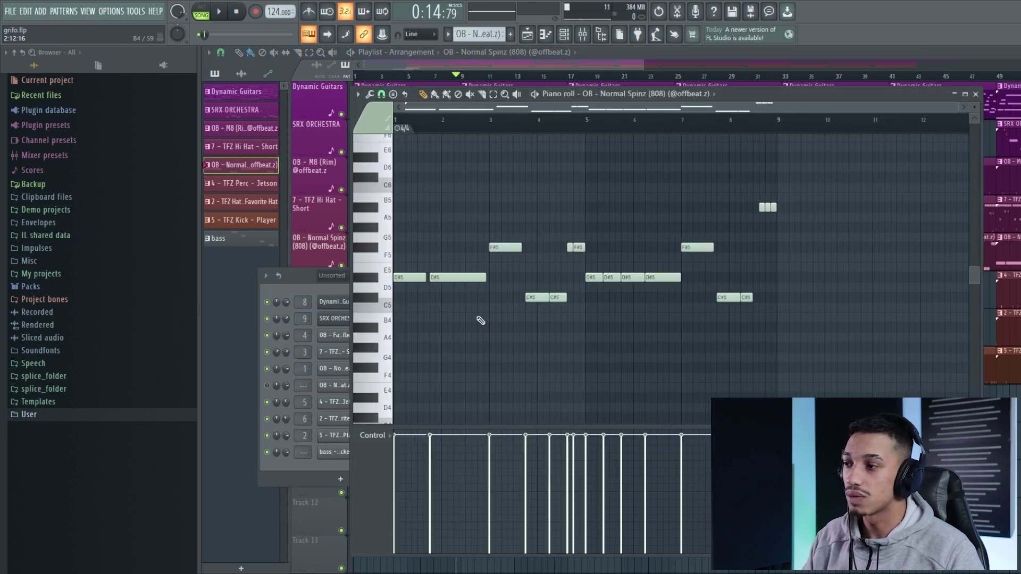
{"action": "left_click_drag", "start_coordinate": [407, 234], "coordinate": [774, 335]}
{"action": "left_click_drag", "start_coordinate": [830, 196], "coordinate": [395, 355]}
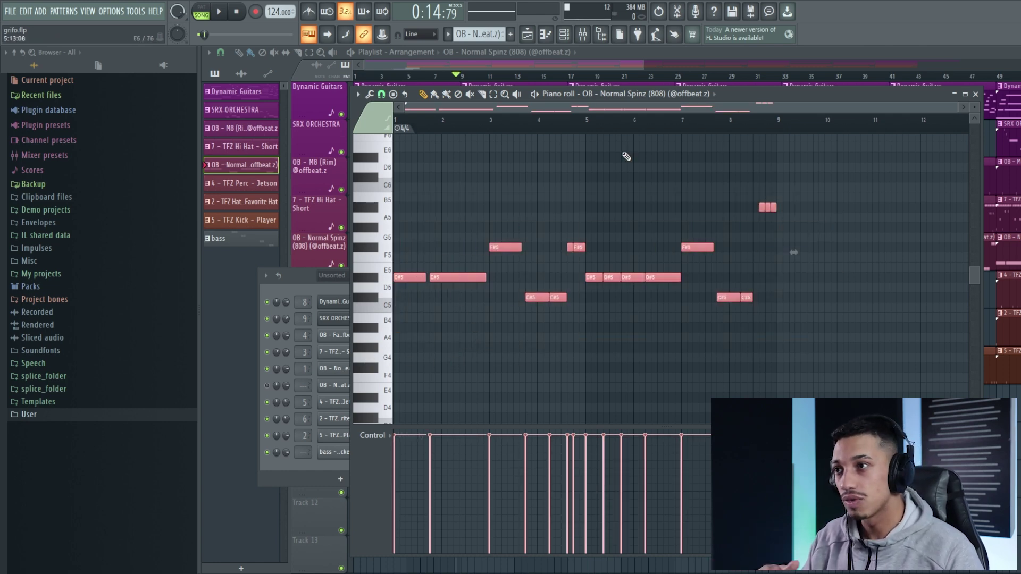
{"action": "left_click", "coordinate": [766, 334]}
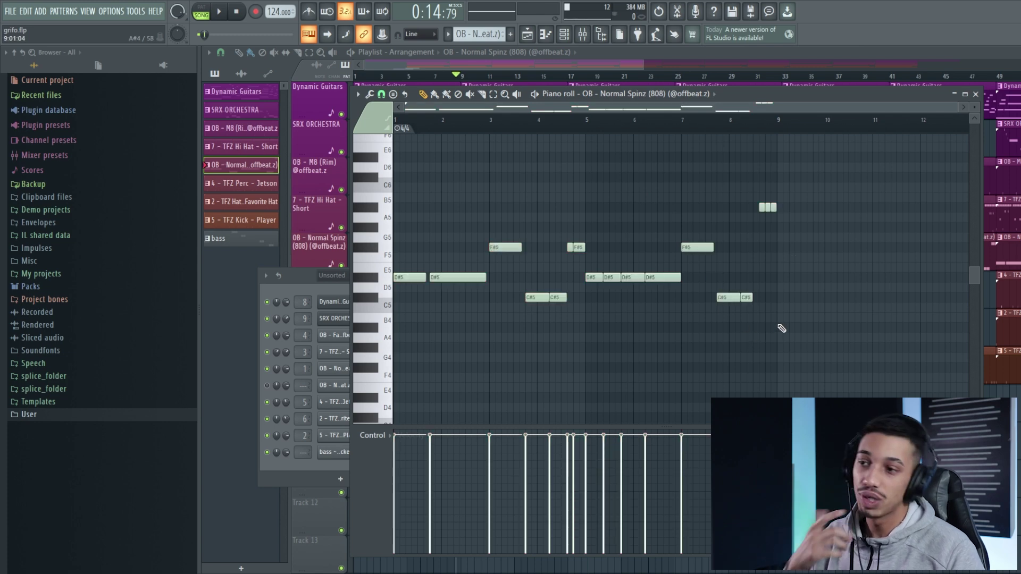
Select all notes of the 808 pattern and transpose them up one octave.
{"action": "left_click_drag", "start_coordinate": [850, 364], "coordinate": [394, 174]}
{"action": "scroll", "coordinate": [402, 300], "scroll_direction": "up", "scroll_amount": 2}
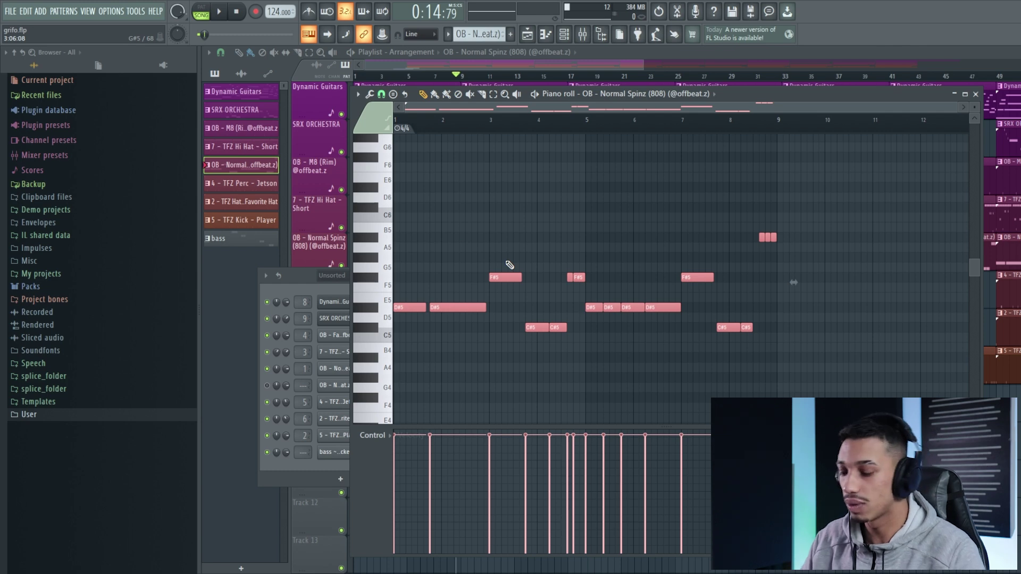
{"action": "key", "text": "ctrl+Up"}
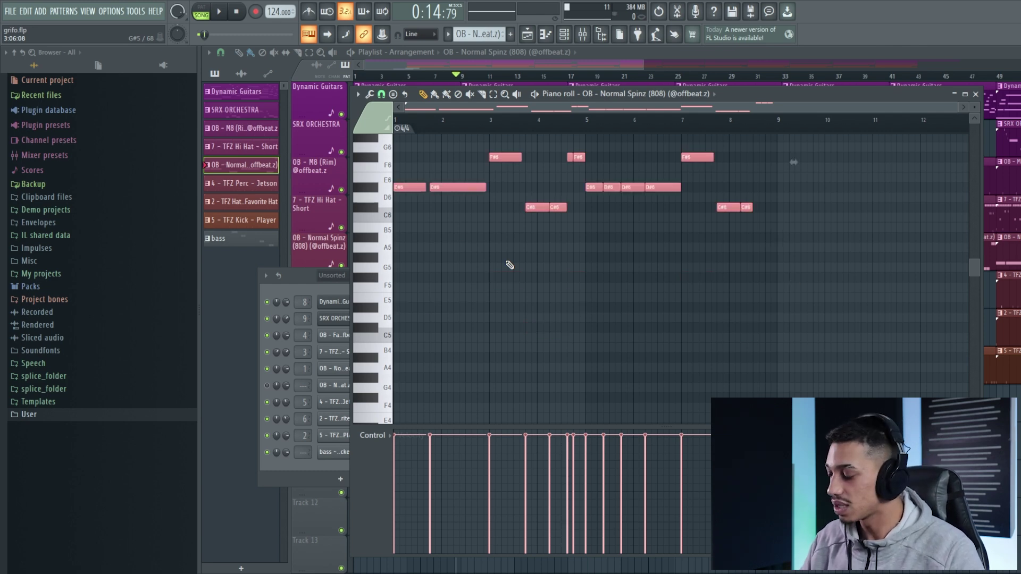
{"action": "scroll", "coordinate": [454, 267], "scroll_direction": "up", "scroll_amount": 3}
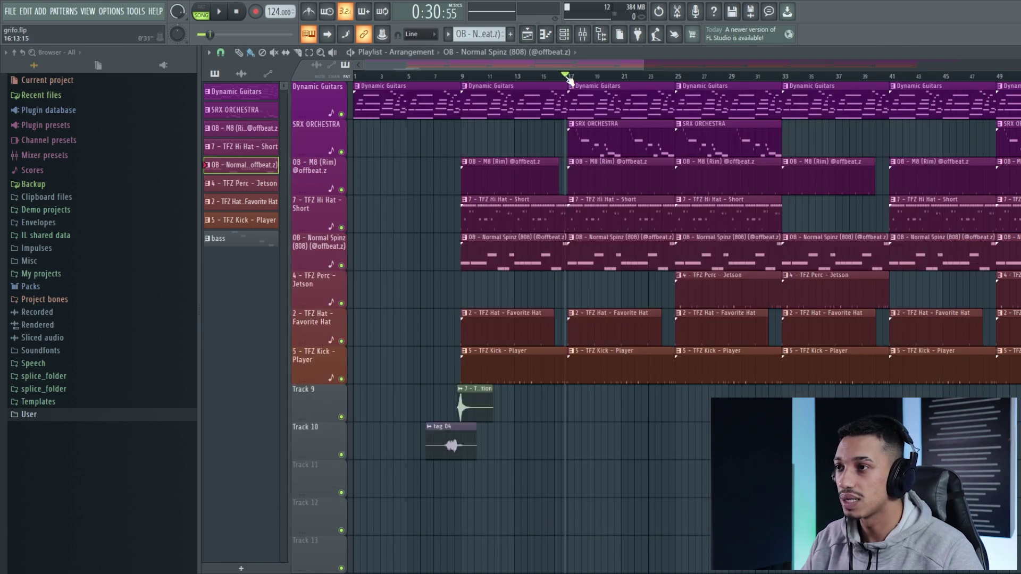
Play the arrangement from about bar 17 while viewing the raised 808 notes in the piano roll, and stop playback.
{"action": "key", "text": "space"}
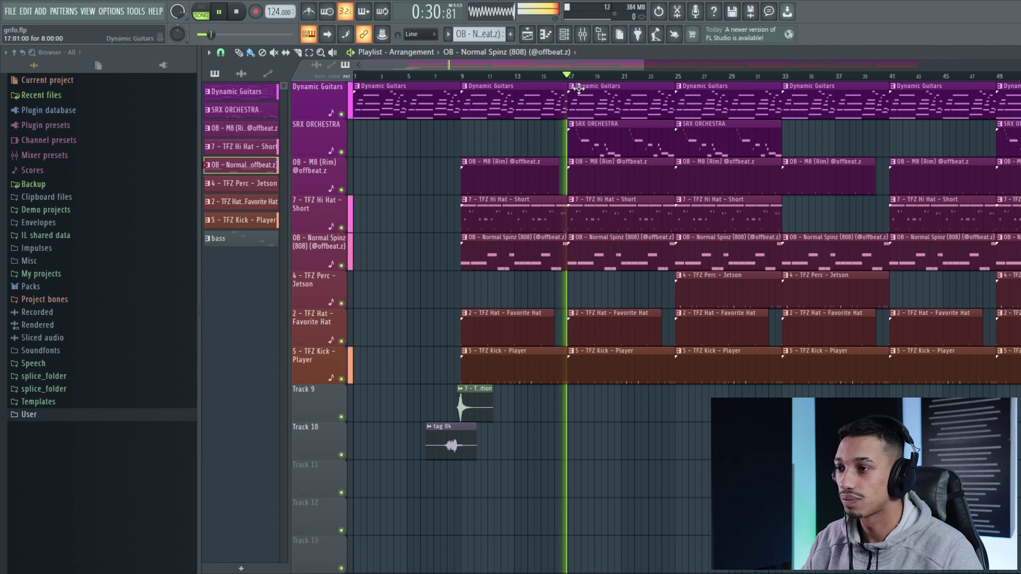
{"action": "left_click", "coordinate": [564, 34]}
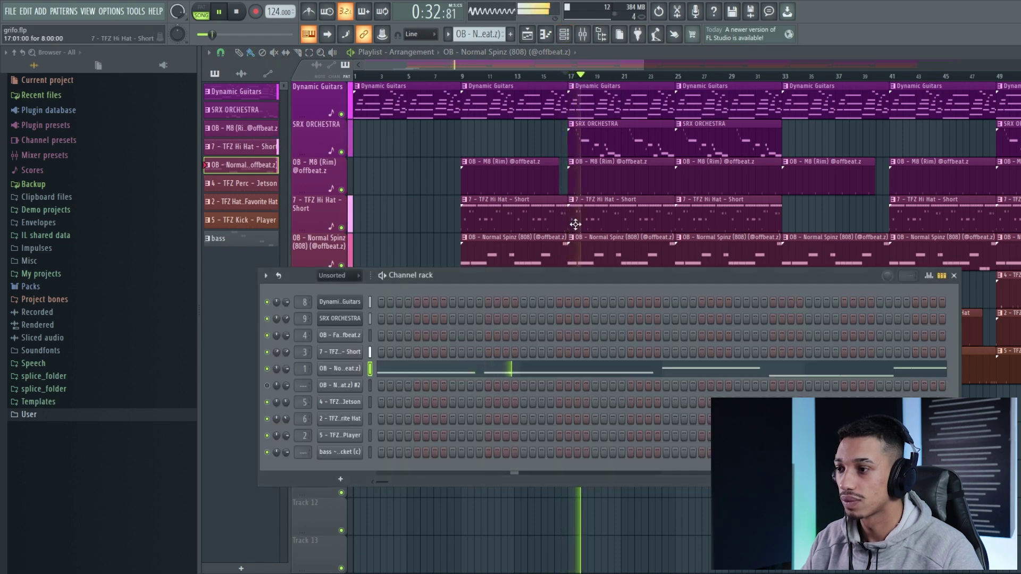
{"action": "left_click", "coordinate": [524, 367]}
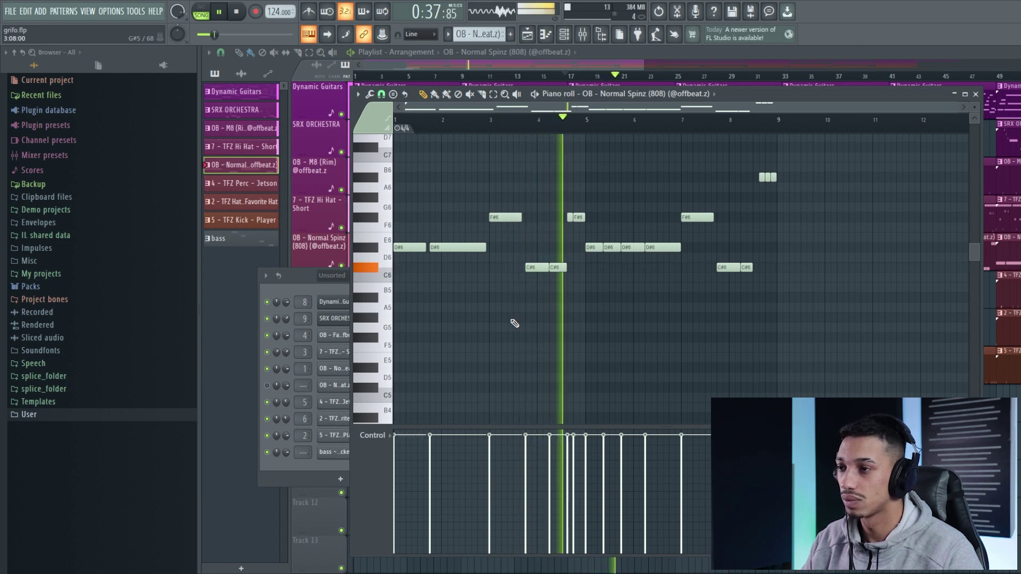
{"action": "key", "text": "space"}
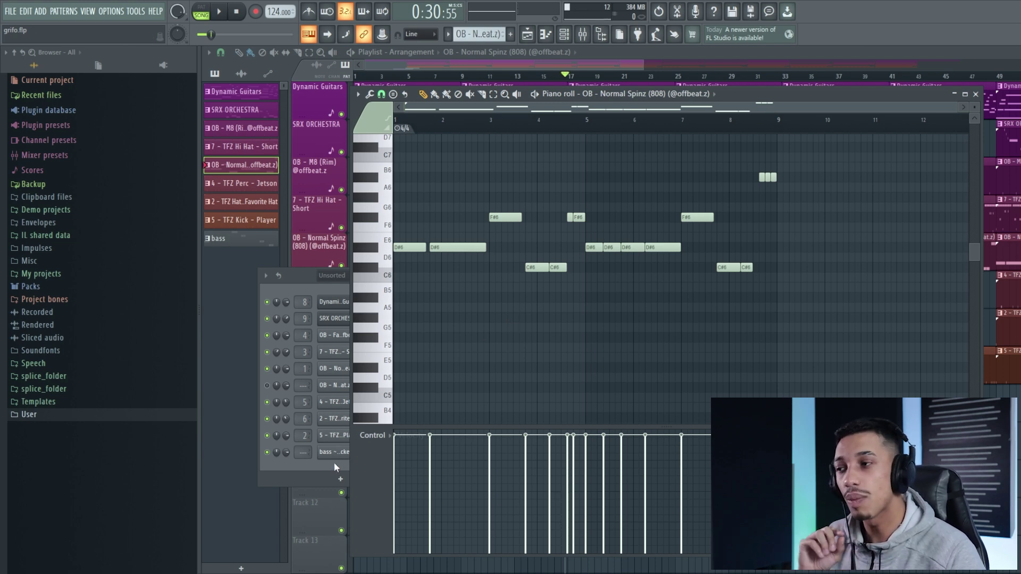
Raise the first 808 note to G6 and play the start of the pattern to hear it in context.
{"action": "left_click_drag", "start_coordinate": [953, 111], "coordinate": [860, 113]}
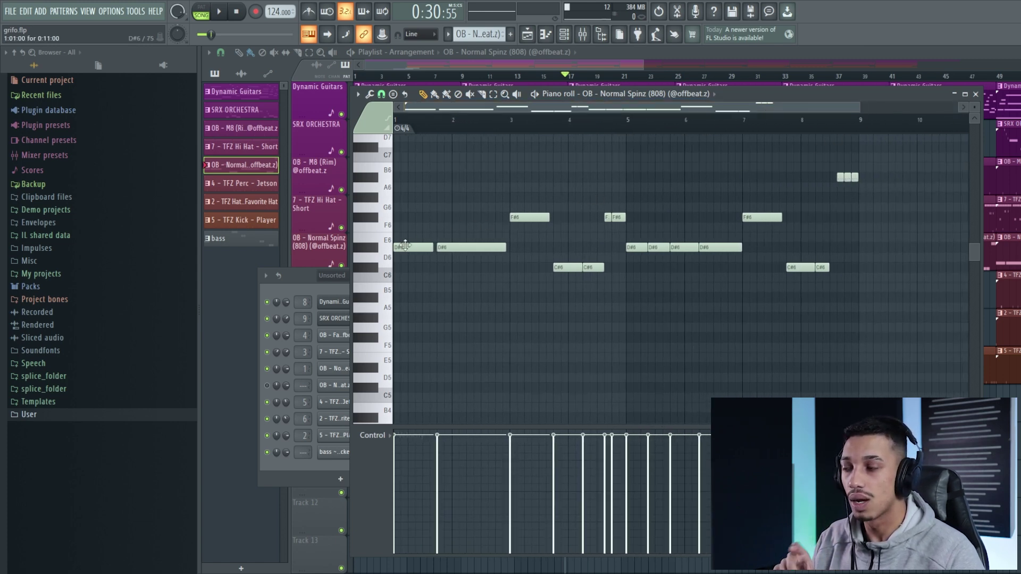
{"action": "left_click_drag", "start_coordinate": [404, 245], "coordinate": [406, 207]}
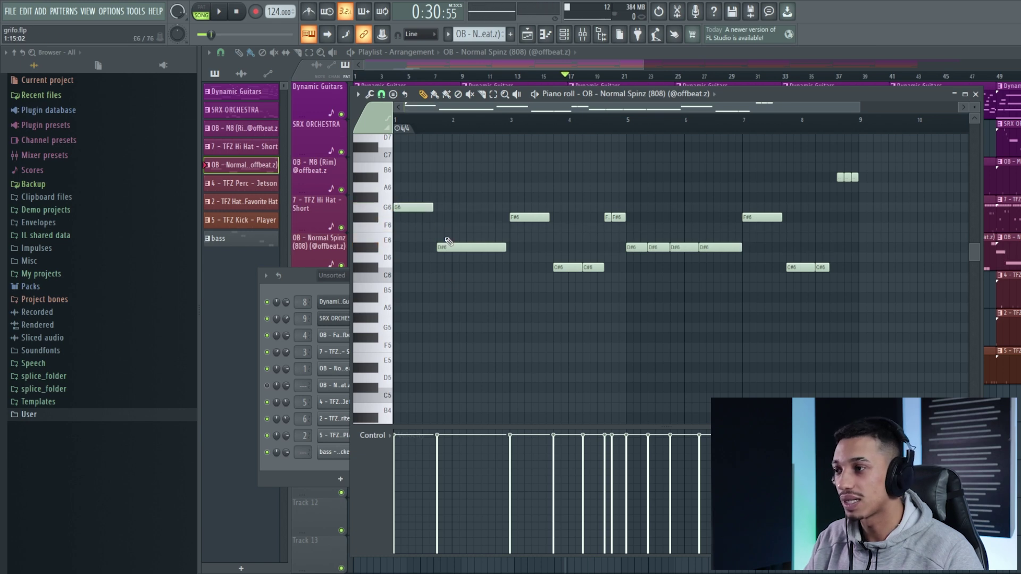
{"action": "left_click", "coordinate": [408, 118]}
{"action": "key", "text": "space"}
{"action": "key", "text": "space"}
{"action": "key", "text": "space"}
{"action": "key", "text": "space"}
Try the first 808 note at C6 in playback, undo that move, and put the note back on D#6.
{"action": "left_click_drag", "start_coordinate": [411, 207], "coordinate": [411, 277]}
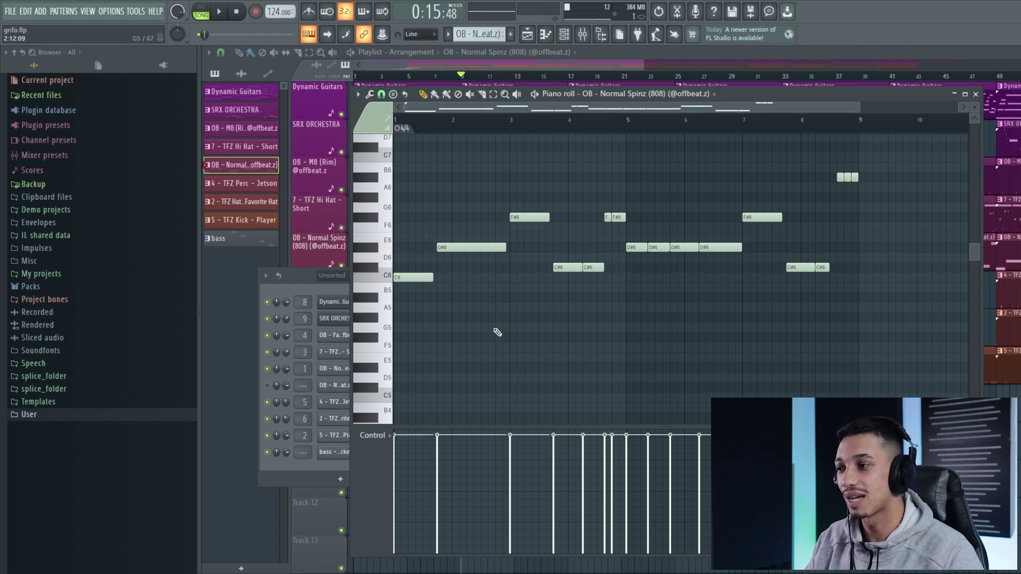
{"action": "key", "text": "space"}
{"action": "key", "text": "space"}
{"action": "key", "text": "space"}
{"action": "key", "text": "space"}
{"action": "key", "text": "ctrl+z"}
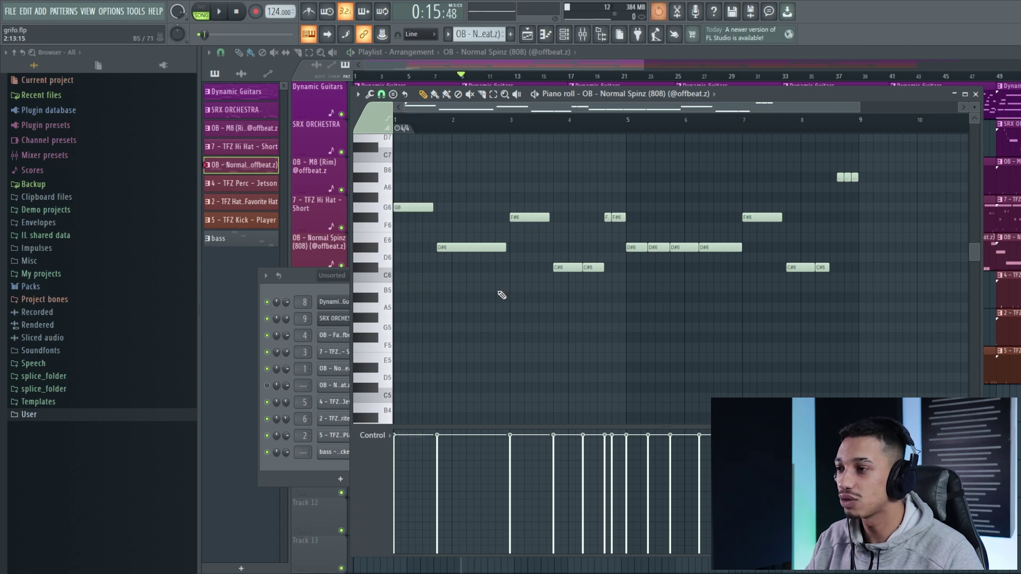
{"action": "left_click_drag", "start_coordinate": [418, 208], "coordinate": [417, 247]}
Select all the 808 notes, transpose them down three semitones so the first lies on C6, and play the result.
{"action": "left_click_drag", "start_coordinate": [911, 330], "coordinate": [415, 137]}
{"action": "key", "text": "shift+Down"}
{"action": "key", "text": "shift+Down"}
{"action": "key", "text": "shift+Down"}
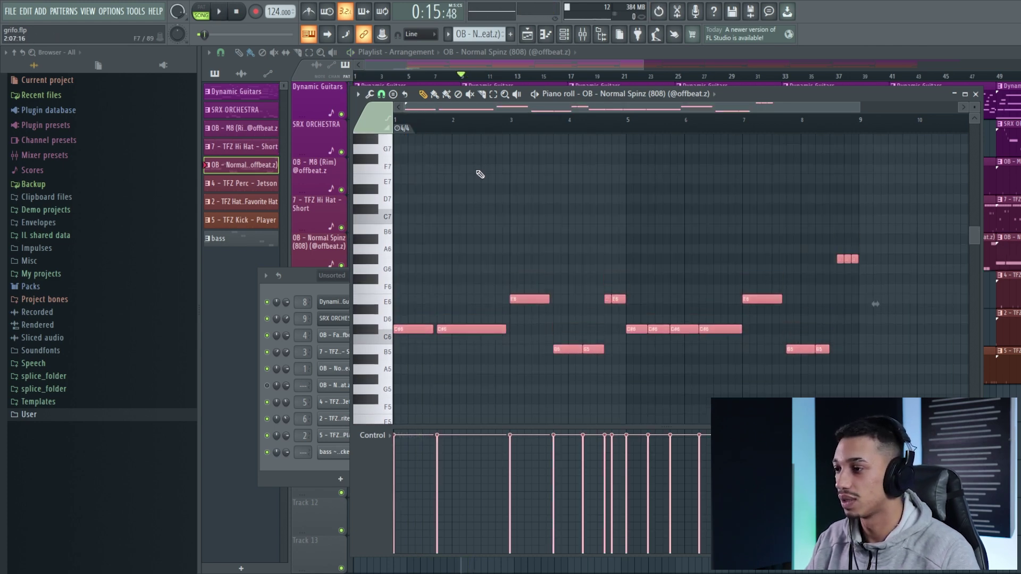
{"action": "key", "text": "space"}
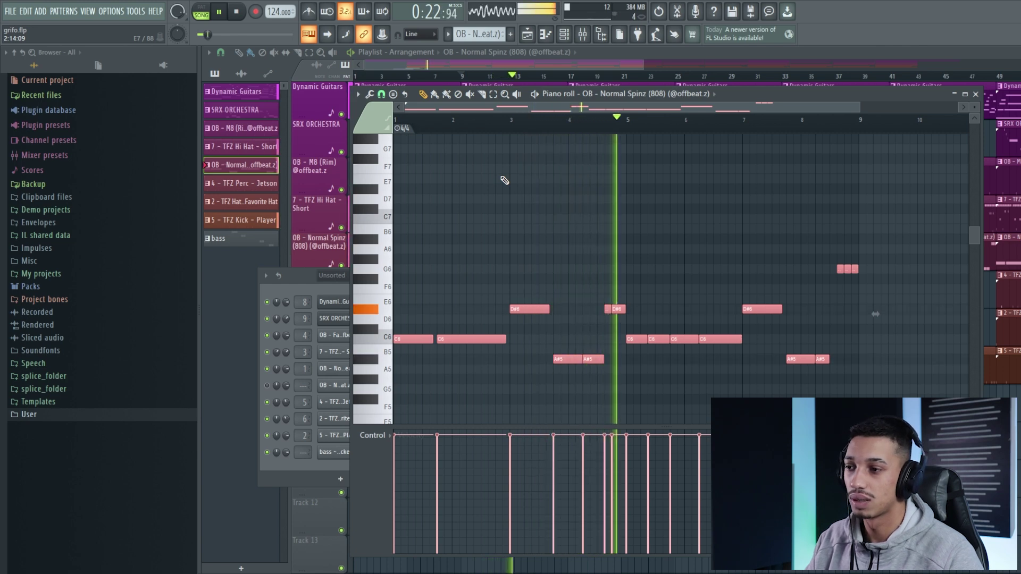
{"action": "key", "text": "space"}
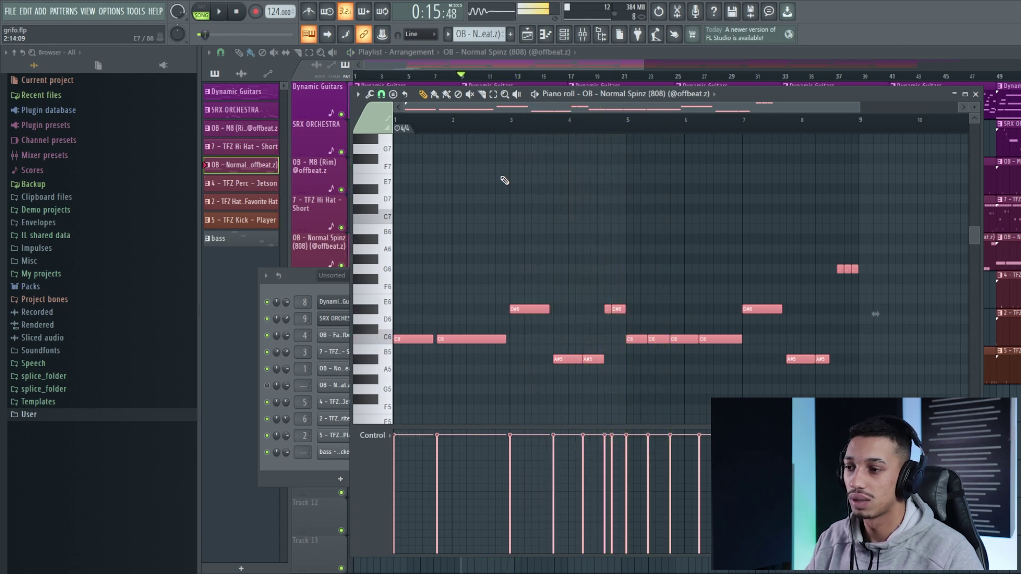
Transpose the selected 808 notes up until the first lies on G#6, and play them from the pattern's bar 5.
{"action": "left_click", "coordinate": [623, 122]}
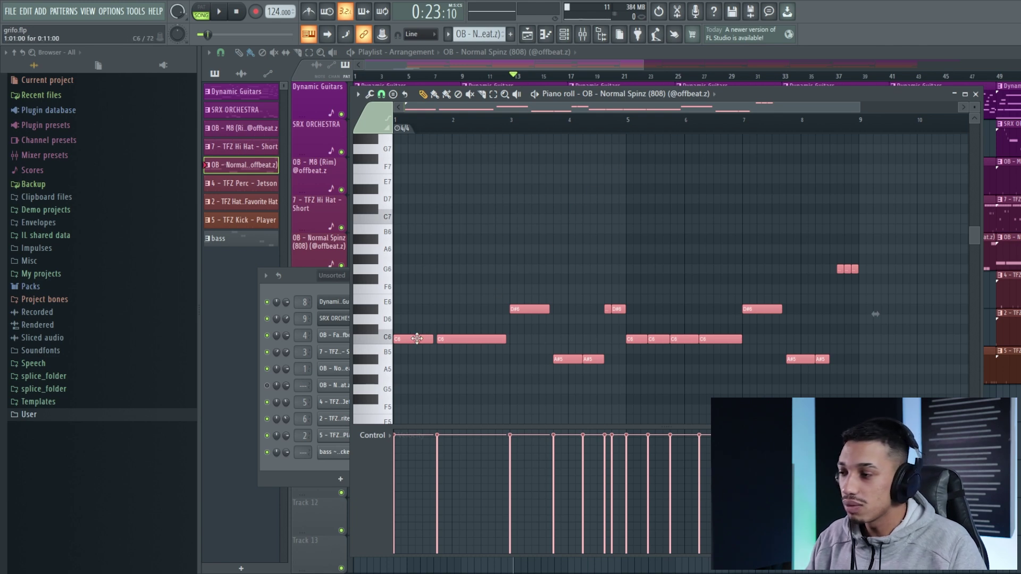
{"action": "key", "text": "Up"}
{"action": "key", "text": "Up"}
{"action": "key", "text": "Up"}
{"action": "key", "text": "Up"}
{"action": "key", "text": "Up"}
{"action": "key", "text": "Up"}
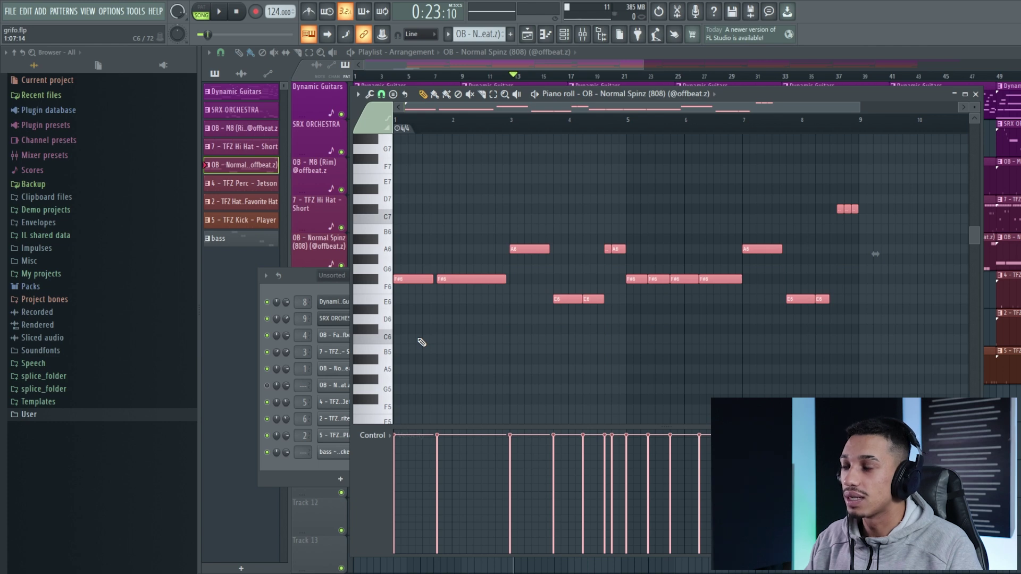
{"action": "key", "text": "Up"}
{"action": "key", "text": "Up"}
{"action": "key", "text": "Down"}
{"action": "key", "text": "Down"}
{"action": "key", "text": "Down"}
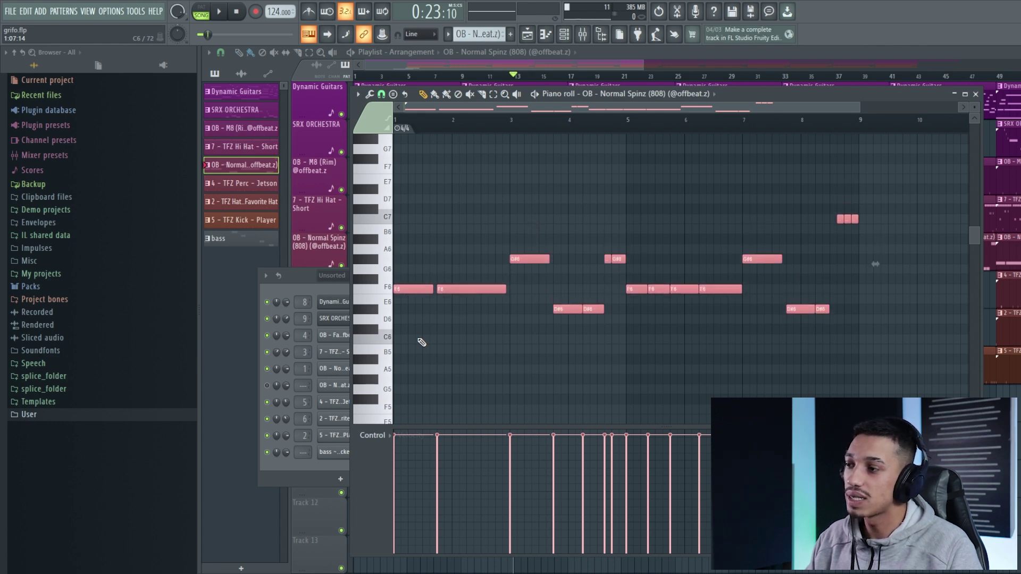
{"action": "key", "text": "Up"}
{"action": "key", "text": "Up"}
{"action": "key", "text": "Up"}
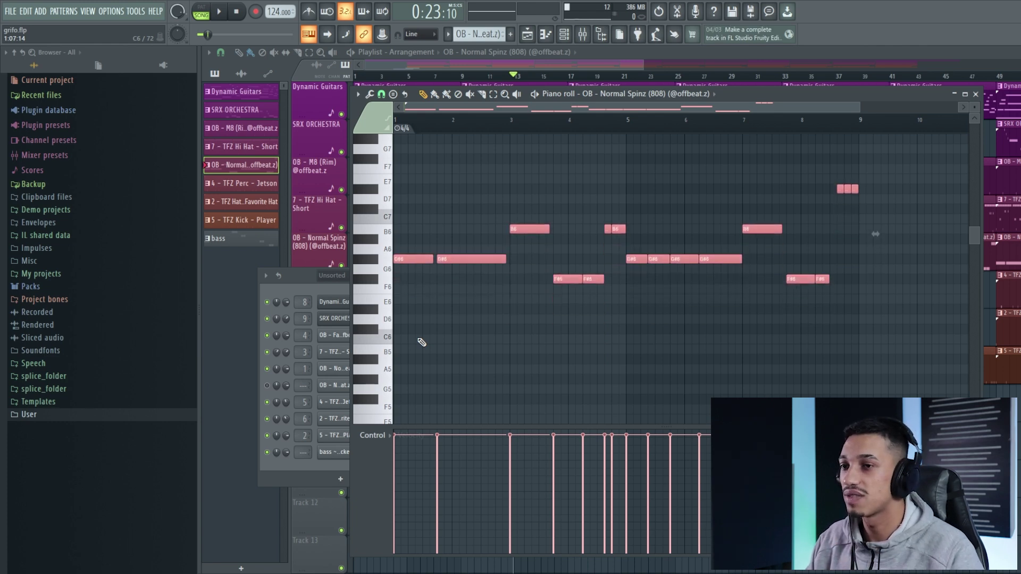
{"action": "key", "text": "space"}
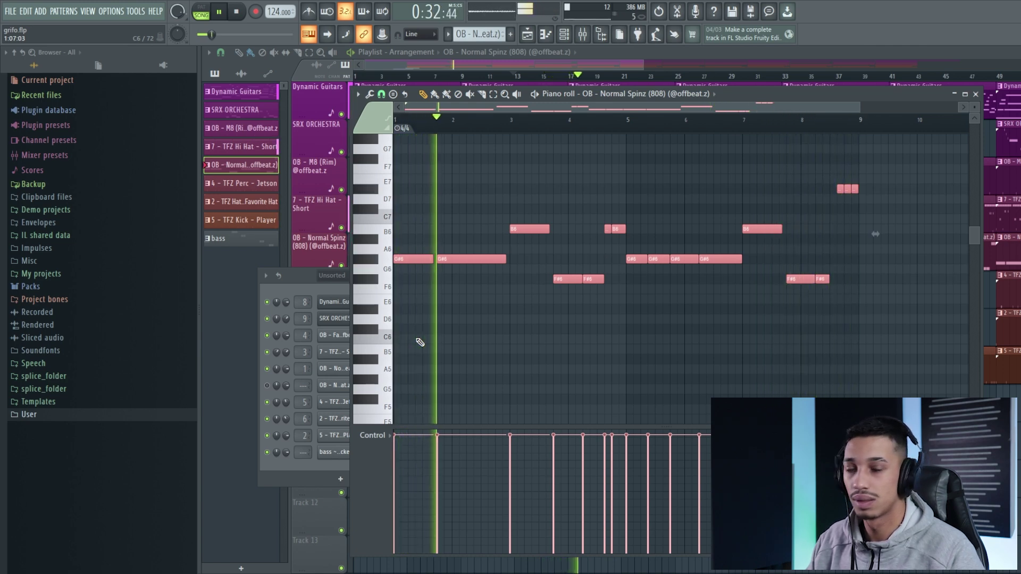
{"action": "key", "text": "space"}
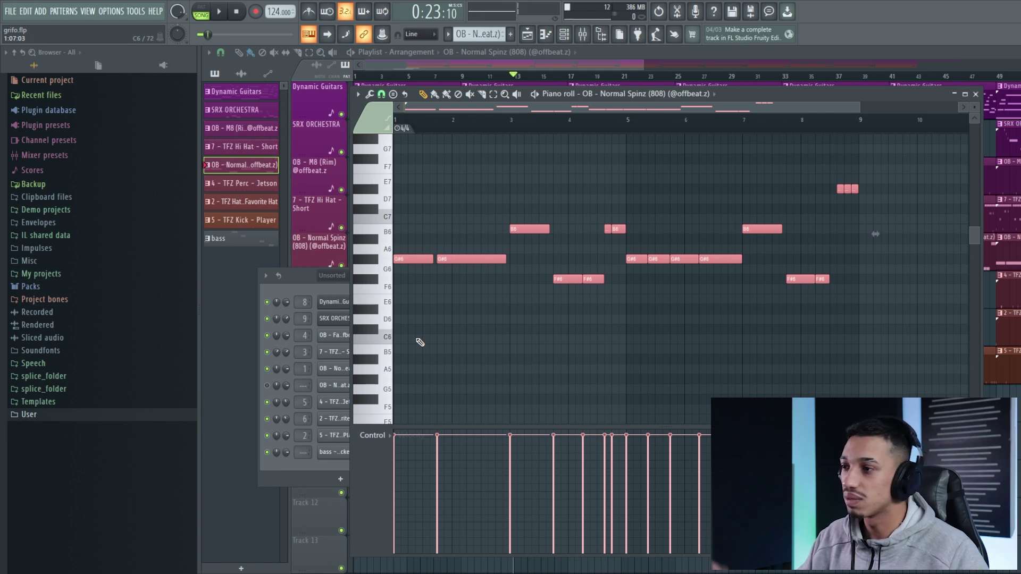
Transpose the selected 808 notes down five semitones so the first lies on D#6.
{"action": "key", "text": "shift+Down"}
{"action": "key", "text": "shift+Down"}
{"action": "key", "text": "shift+Down"}
{"action": "key", "text": "shift+Down"}
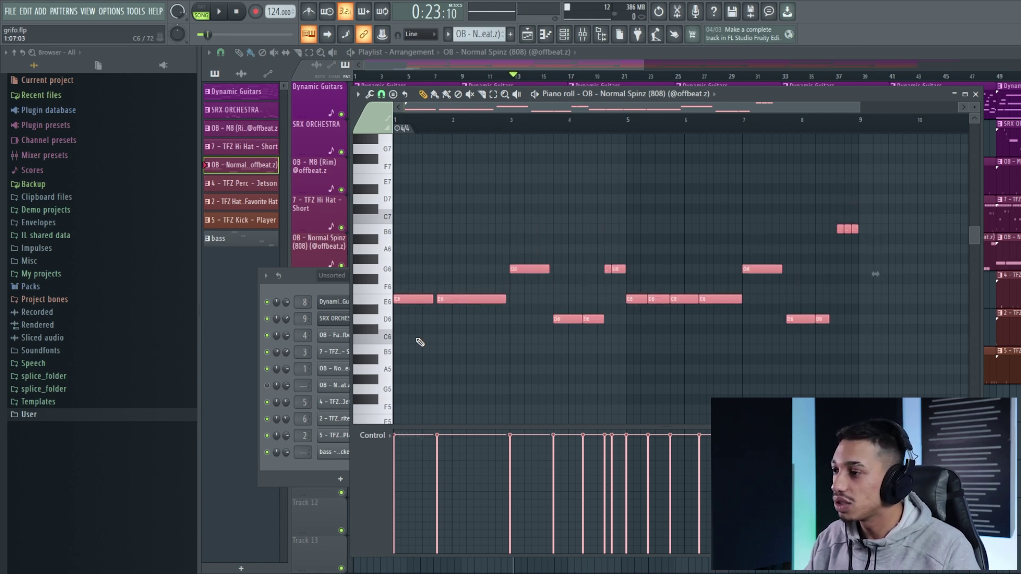
{"action": "key", "text": "shift+Down"}
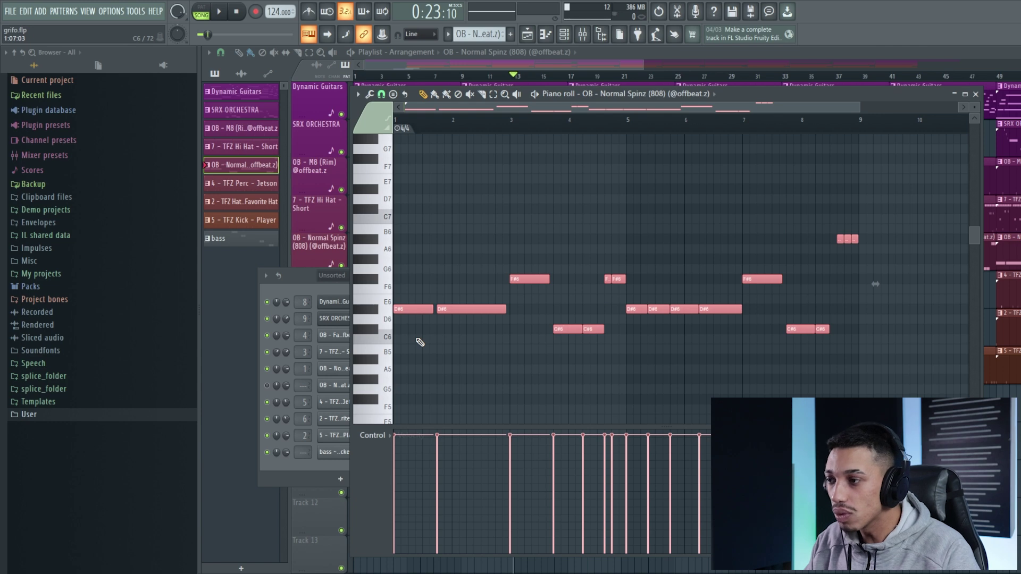
Play the 808 pattern with the beat from its first bar and stop playback.
{"action": "left_click", "coordinate": [417, 125]}
{"action": "key", "text": "space"}
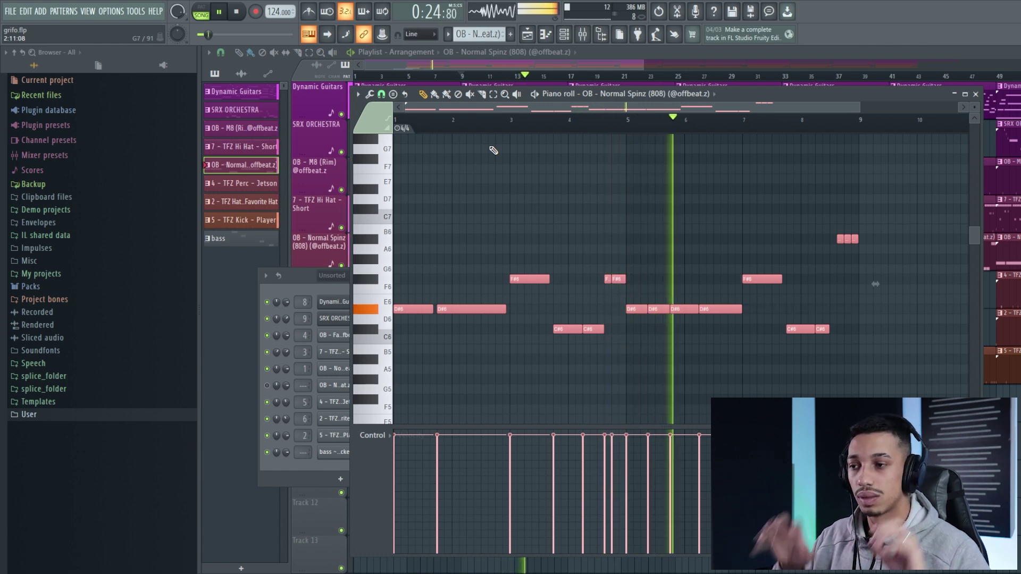
{"action": "key", "text": "space"}
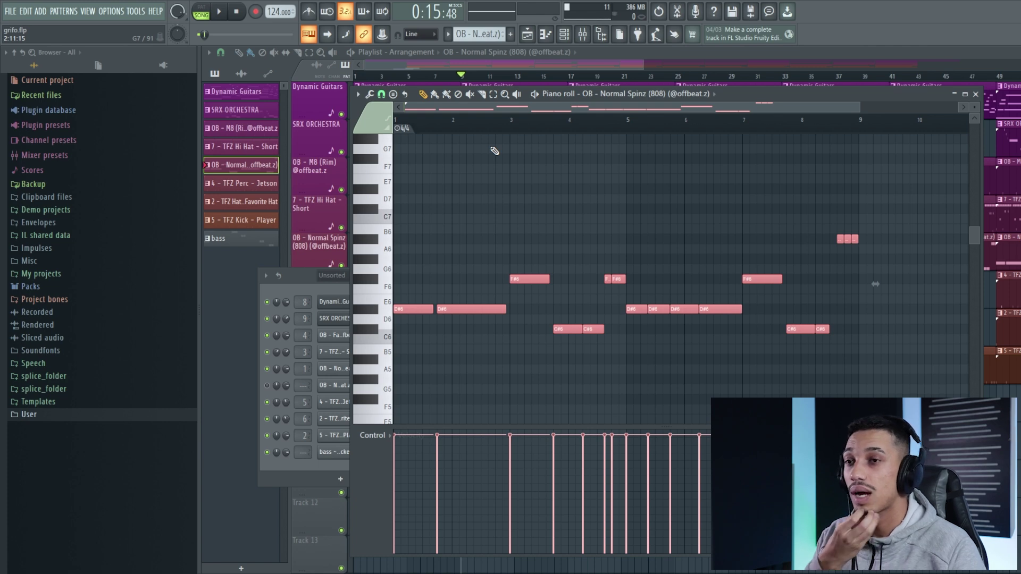
Move the piano roll window lower over the playlist and open the mixer.
{"action": "left_click_drag", "start_coordinate": [788, 98], "coordinate": [765, 181]}
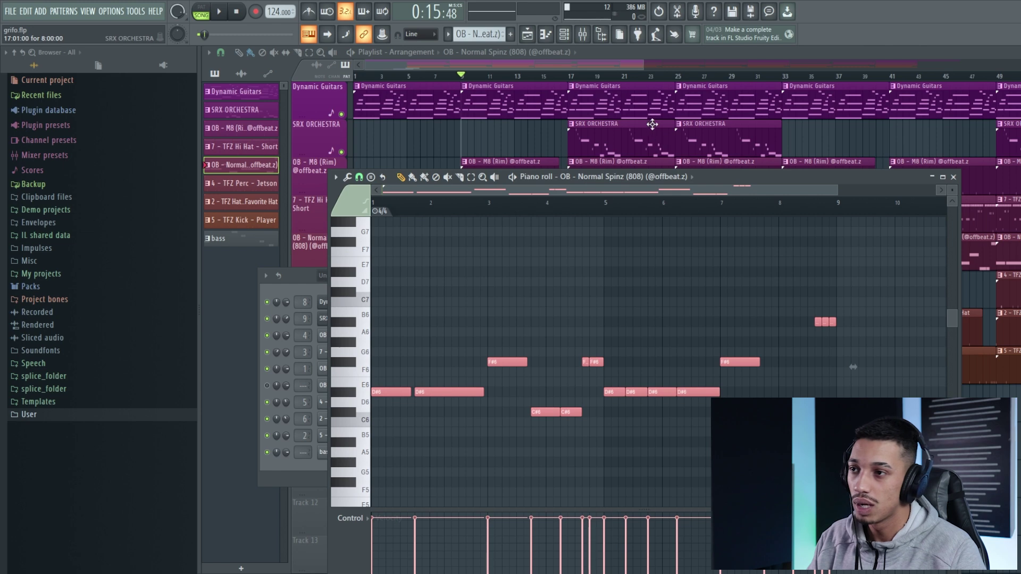
{"action": "left_click", "coordinate": [582, 35]}
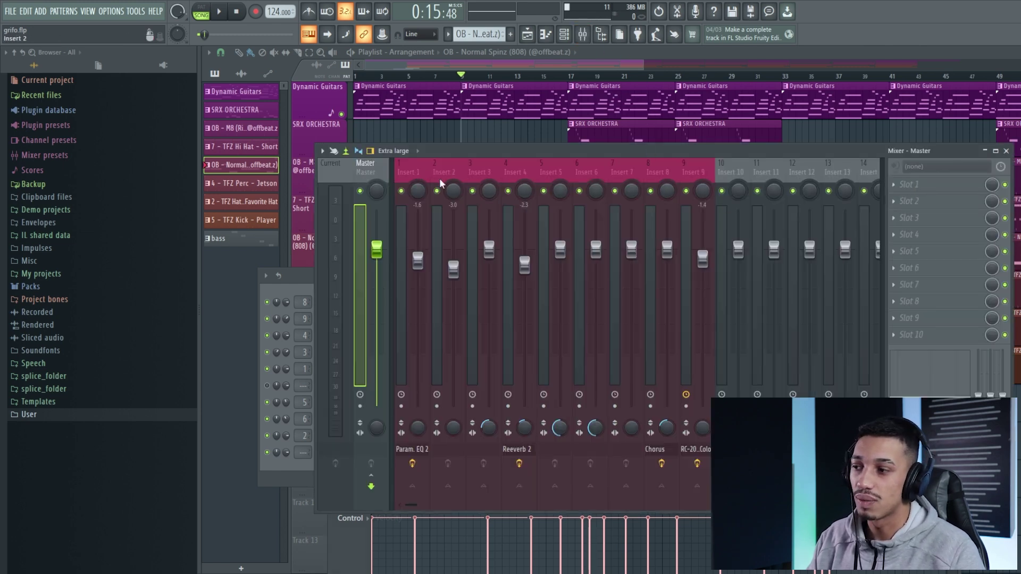
Try Auto-Key in the first effect slot of mixer track Insert 10 and undo its insertion.
{"action": "left_click", "coordinate": [731, 170]}
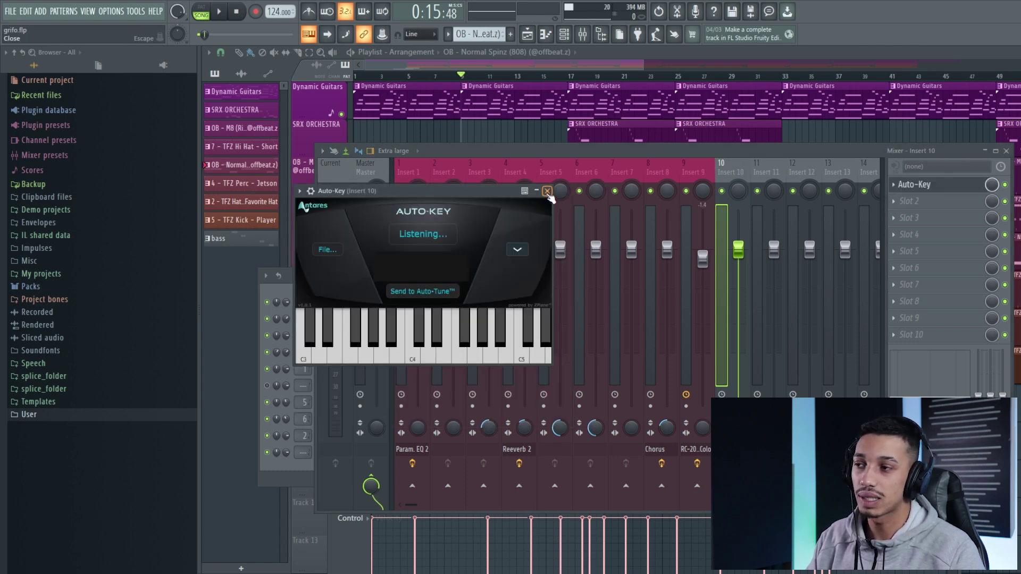
{"action": "left_click", "coordinate": [547, 192]}
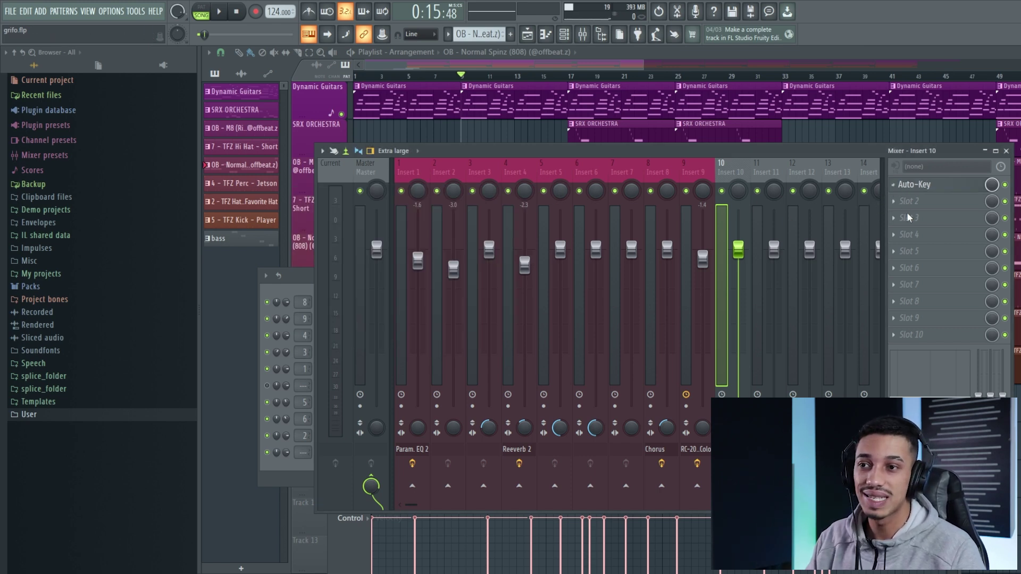
{"action": "key", "text": "ctrl+z"}
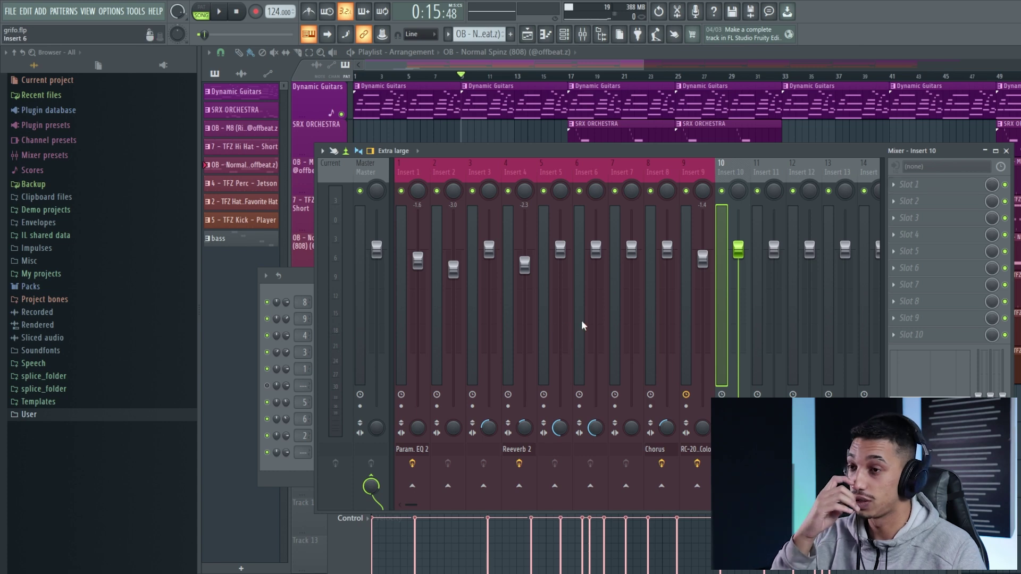
Move the mixer lower and the channel rack higher, and open the 808 channel's notes in the piano roll.
{"action": "left_click_drag", "start_coordinate": [751, 158], "coordinate": [793, 203]}
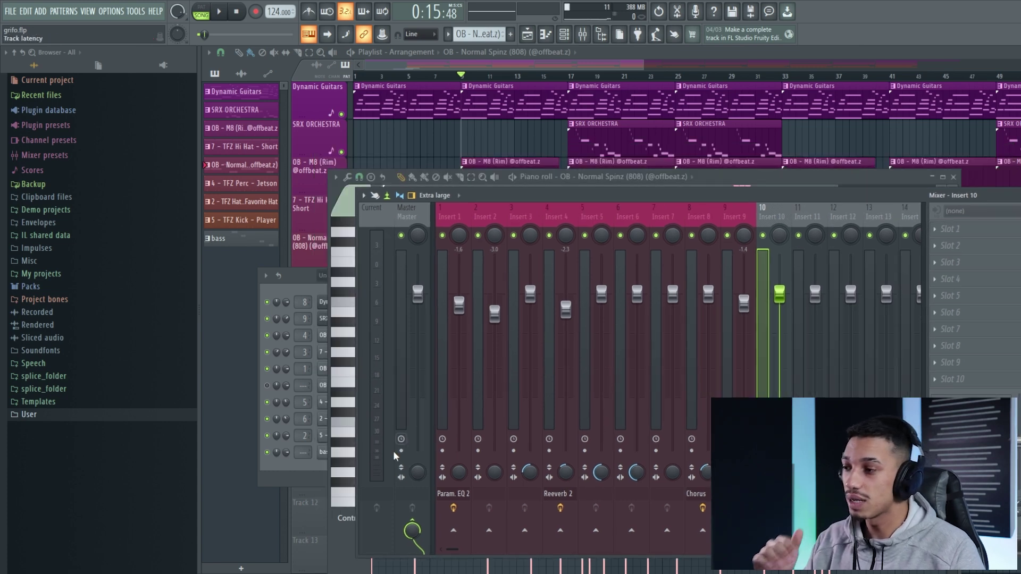
{"action": "left_click", "coordinate": [310, 482]}
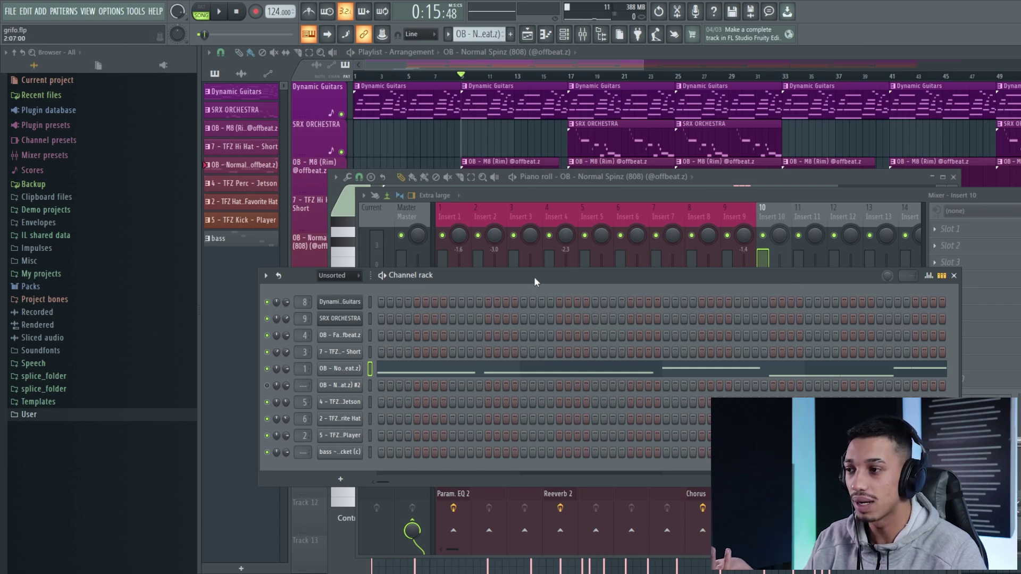
{"action": "left_click_drag", "start_coordinate": [534, 277], "coordinate": [553, 215]}
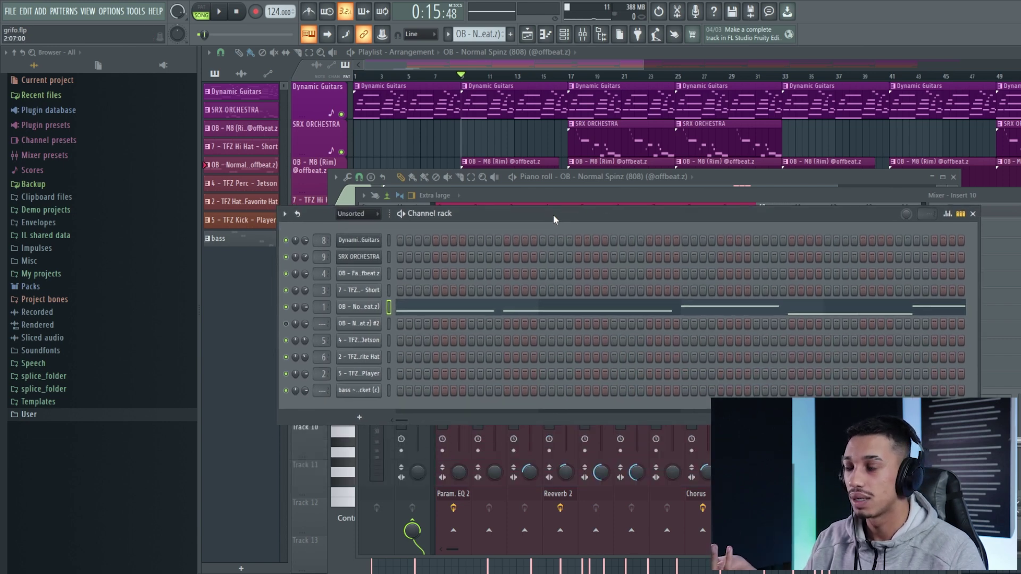
{"action": "left_click", "coordinate": [418, 309]}
{"action": "scroll", "coordinate": [547, 319], "scroll_direction": "down", "scroll_amount": 1}
{"action": "left_click_drag", "start_coordinate": [881, 457], "coordinate": [408, 236]}
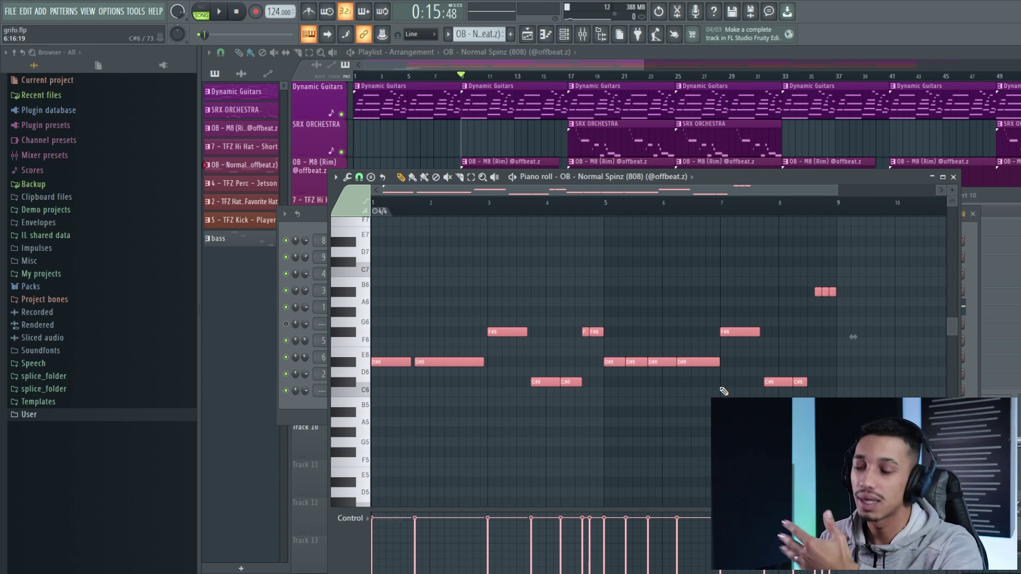
{"action": "left_click", "coordinate": [564, 282], "text": "ctrl"}
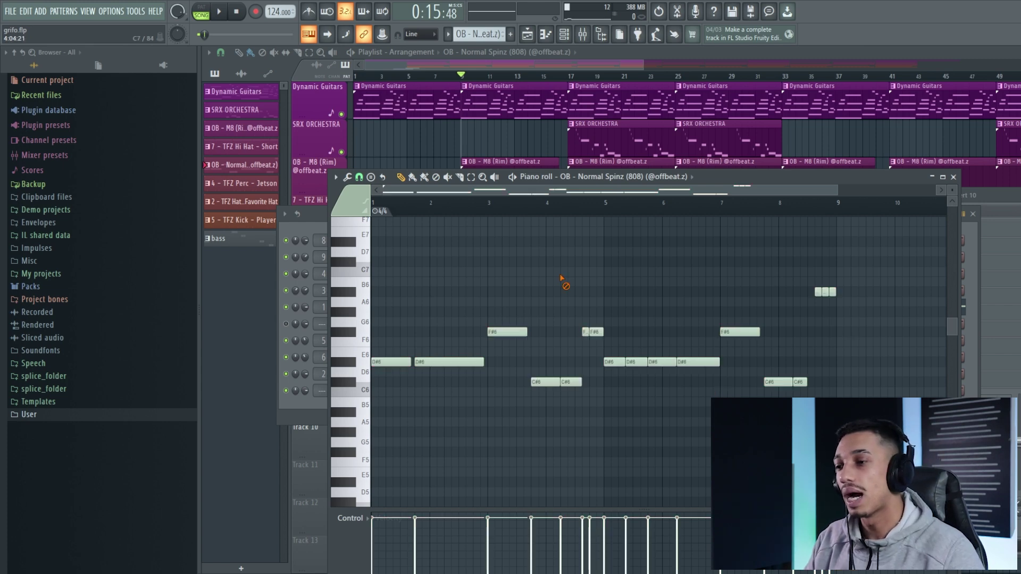
Enable slide notes, add a G6 slide note at the start of bar 2 above the long D#6 note, and play it.
{"action": "scroll", "coordinate": [384, 244], "scroll_direction": "up", "scroll_amount": 3}
{"action": "left_click_drag", "start_coordinate": [475, 191], "coordinate": [442, 192]}
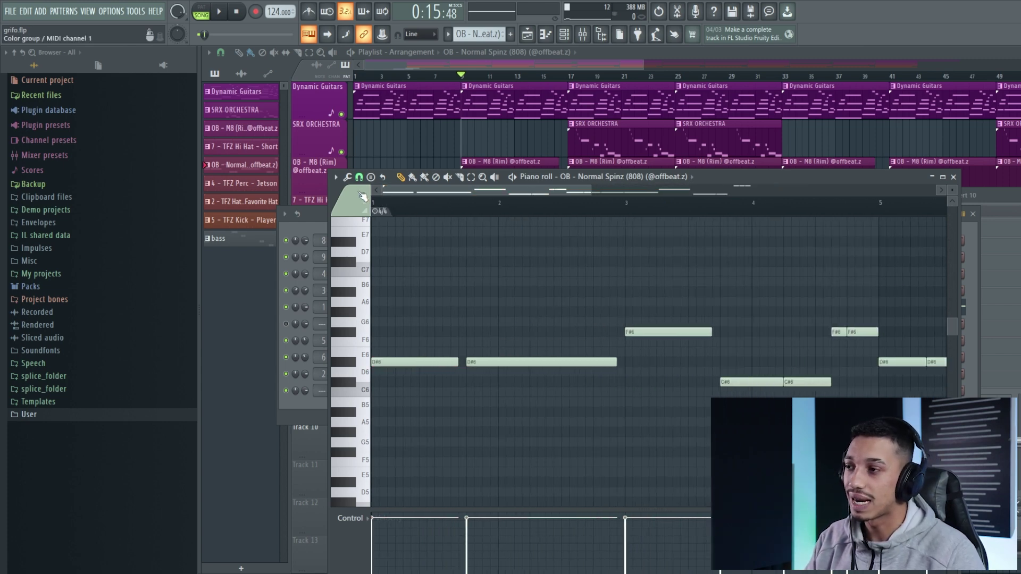
{"action": "left_click", "coordinate": [509, 320]}
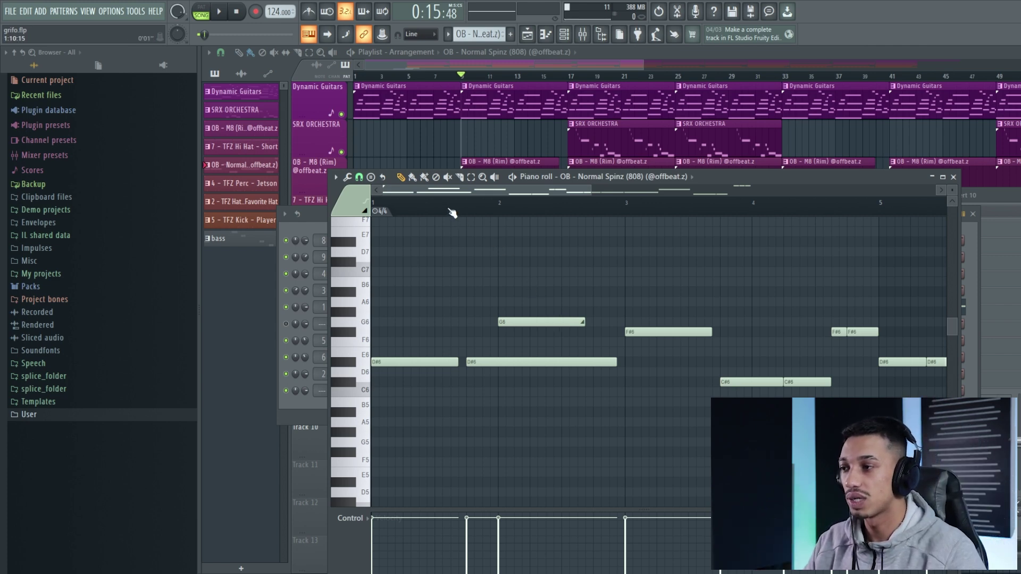
{"action": "key", "text": "space"}
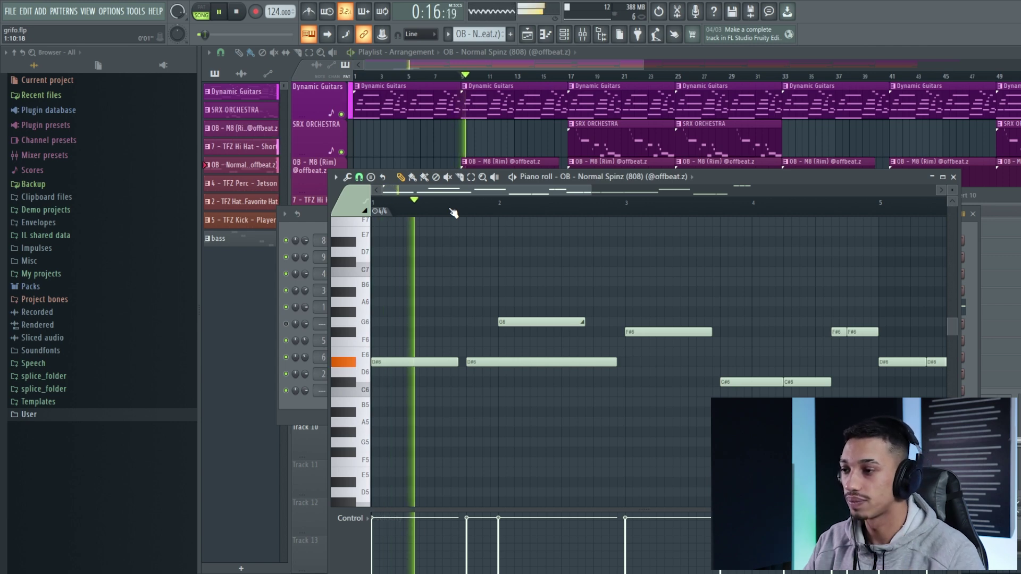
{"action": "key", "text": "space"}
Raise the slide note to F7, starting just after the second D#6 note begins, and play the result.
{"action": "left_click_drag", "start_coordinate": [554, 319], "coordinate": [532, 223]}
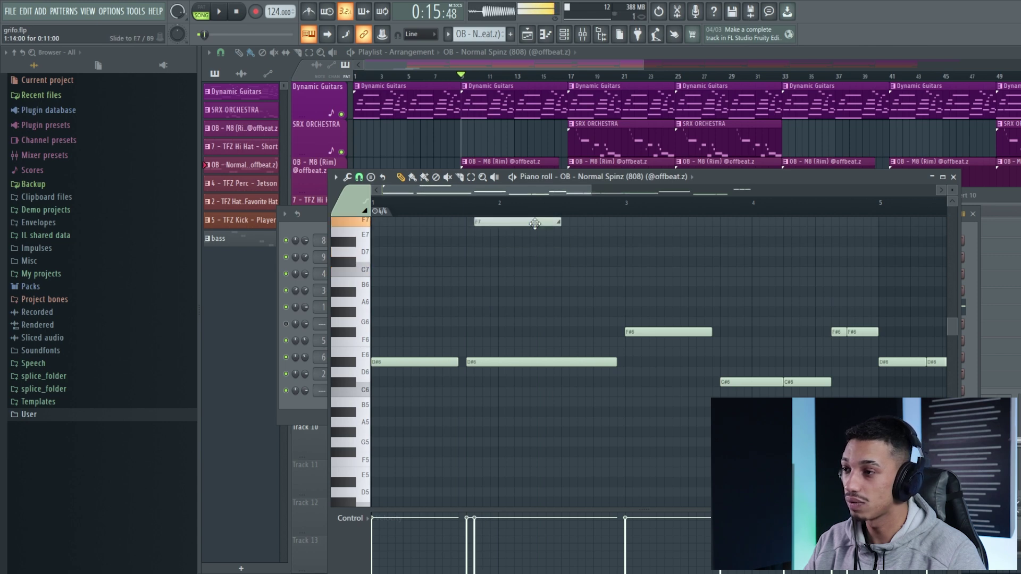
{"action": "scroll", "coordinate": [551, 322], "scroll_direction": "up", "scroll_amount": 3}
{"action": "key", "text": "space"}
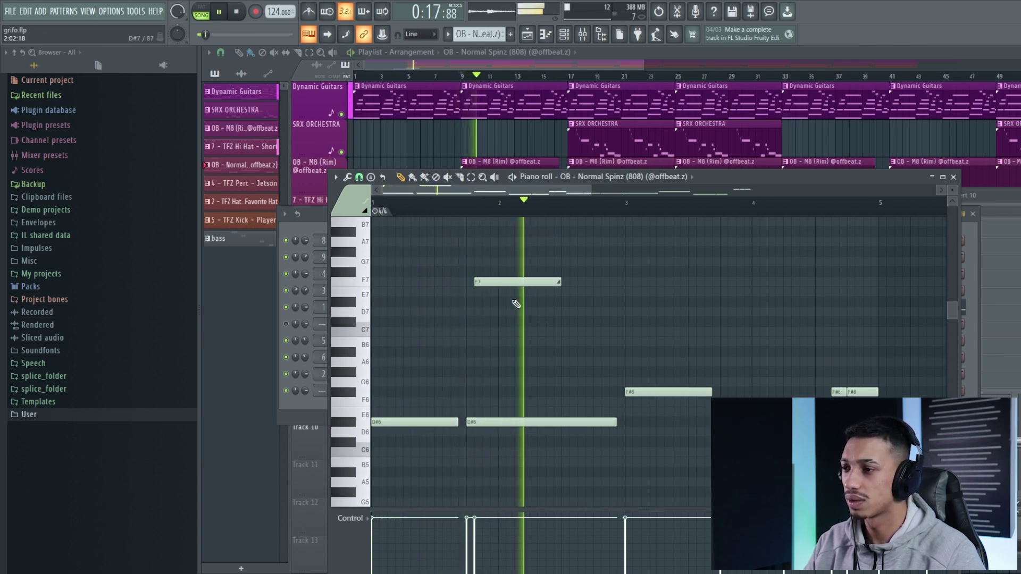
{"action": "key", "text": "space"}
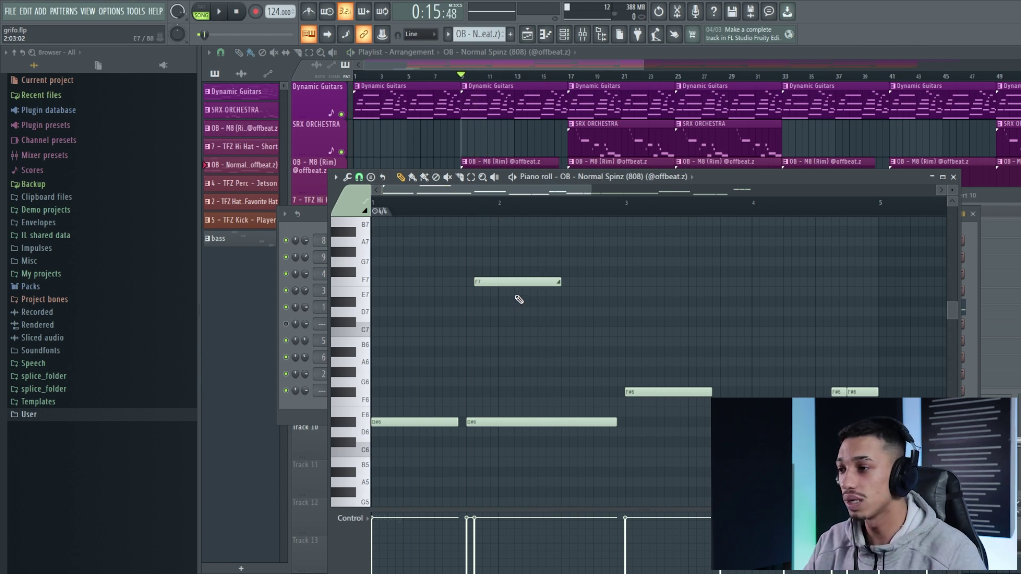
Lower the slide note to A4 at the start of bar 2, play it and delete it.
{"action": "left_click_drag", "start_coordinate": [512, 281], "coordinate": [512, 296]}
{"action": "scroll", "coordinate": [512, 296], "scroll_direction": "down", "scroll_amount": 4}
{"action": "left_click_drag", "start_coordinate": [528, 566], "coordinate": [537, 380]}
{"action": "key", "text": "space"}
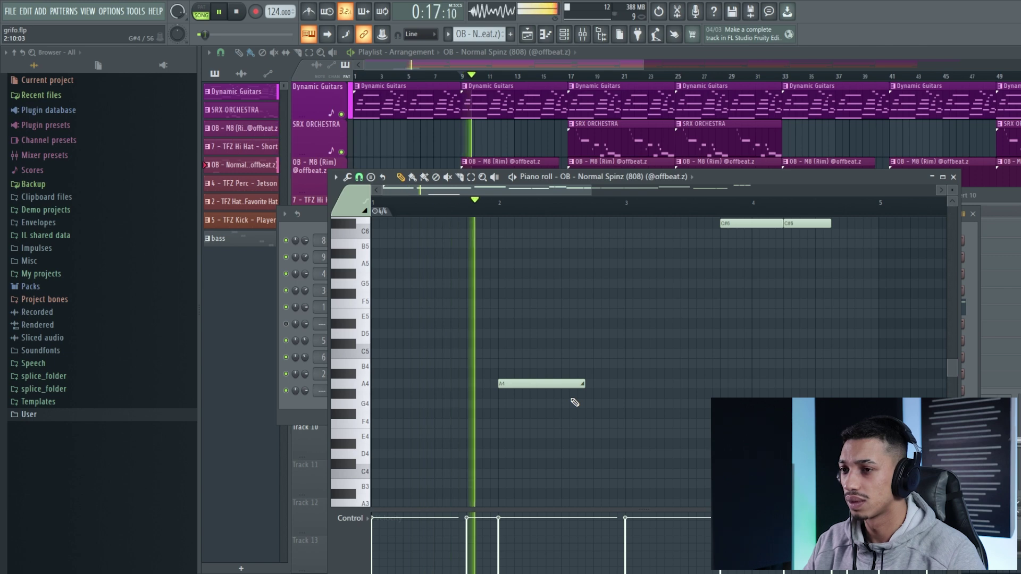
{"action": "right_click", "coordinate": [556, 385]}
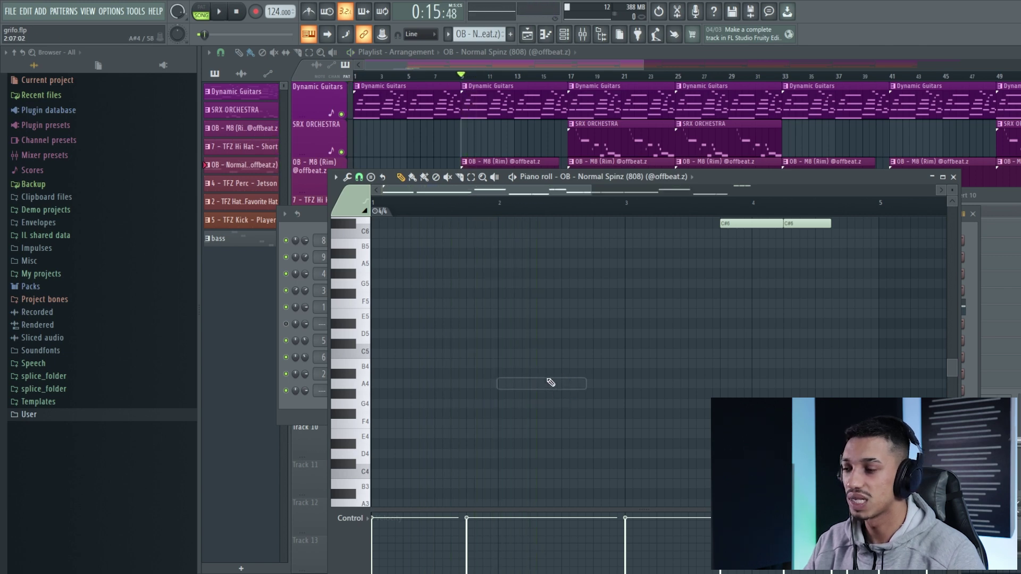
Select all the 808 notes and transpose them down one octave so the first lies on D#5.
{"action": "scroll", "coordinate": [565, 423], "scroll_direction": "up", "scroll_amount": 7}
{"action": "scroll", "coordinate": [574, 426], "scroll_direction": "down", "scroll_amount": 4}
{"action": "left_click_drag", "start_coordinate": [790, 319], "coordinate": [372, 489]}
{"action": "key", "text": "ctrl+Down"}
{"action": "scroll", "coordinate": [426, 345], "scroll_direction": "down", "scroll_amount": 4}
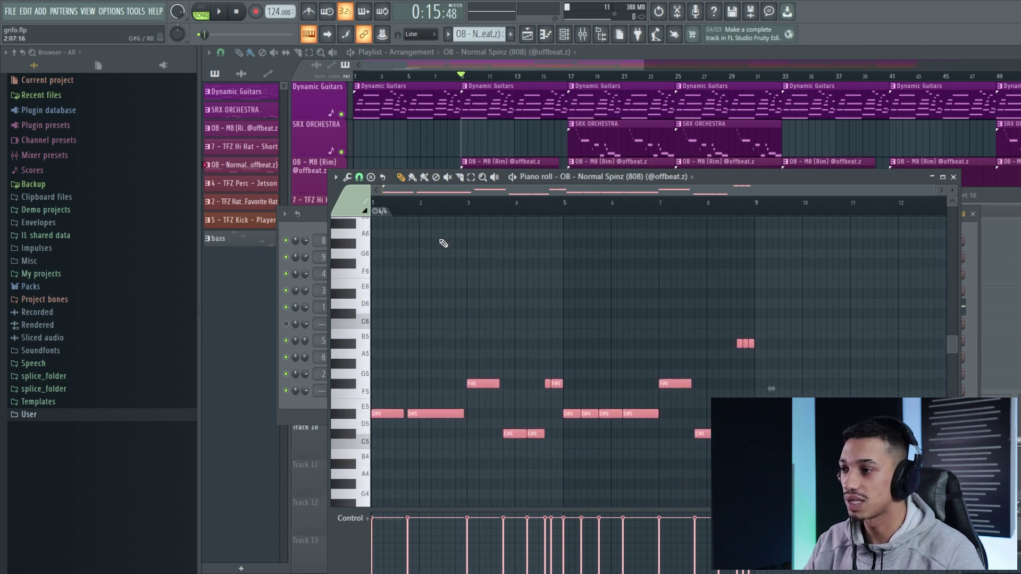
Add slide notes on C6 in bar 2 and D#5 in bar 3 during playback, and delete both.
{"action": "key", "text": "space"}
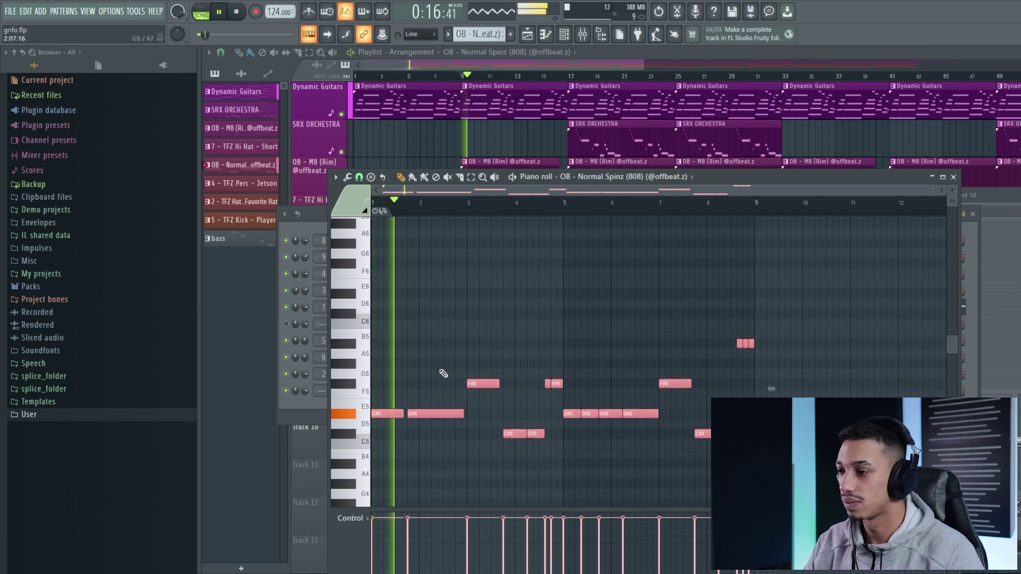
{"action": "left_click", "coordinate": [433, 323]}
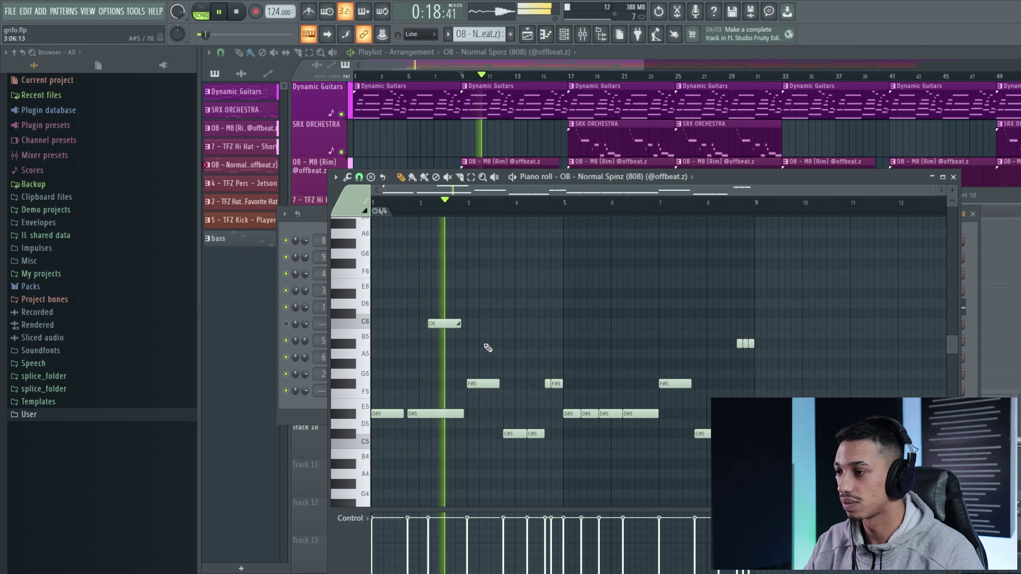
{"action": "left_click", "coordinate": [484, 414]}
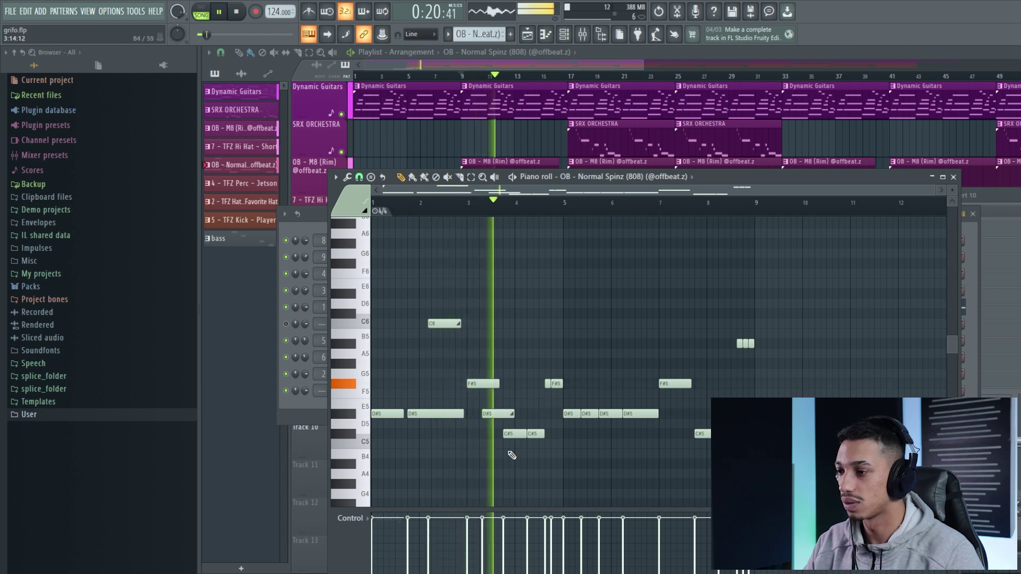
{"action": "key", "text": "space"}
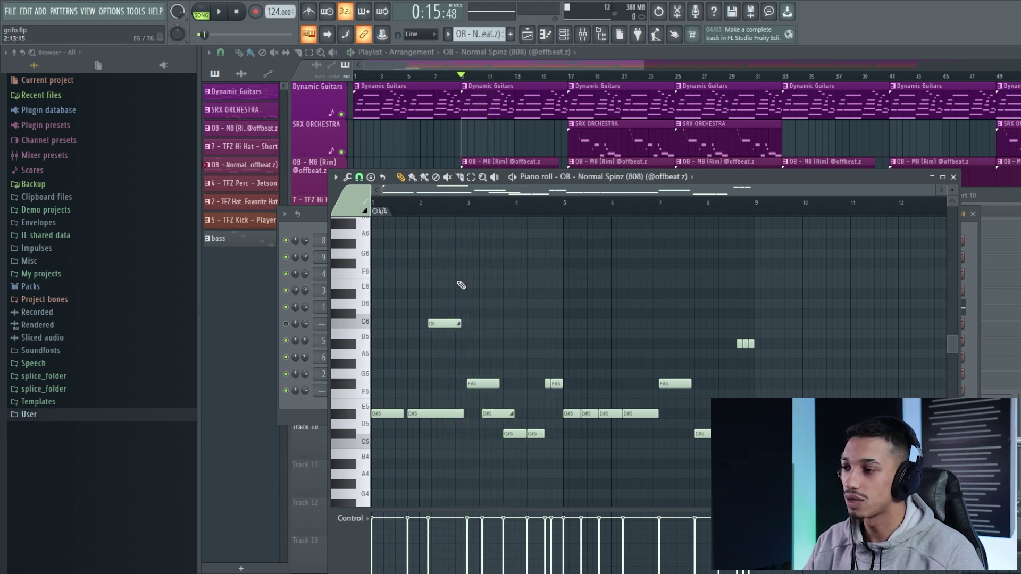
{"action": "right_click", "coordinate": [497, 414]}
{"action": "right_click", "coordinate": [456, 323]}
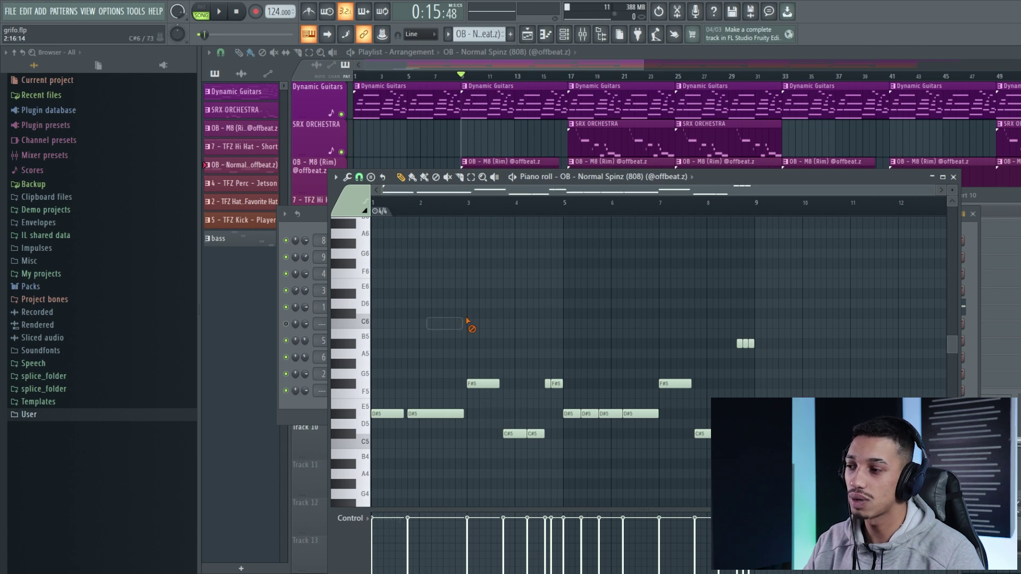
Add a G5 note without slide, and move it to the start of bar 2 over the long D#5 note during playback.
{"action": "left_click", "coordinate": [416, 375]}
{"action": "left_click_drag", "start_coordinate": [429, 375], "coordinate": [445, 374]}
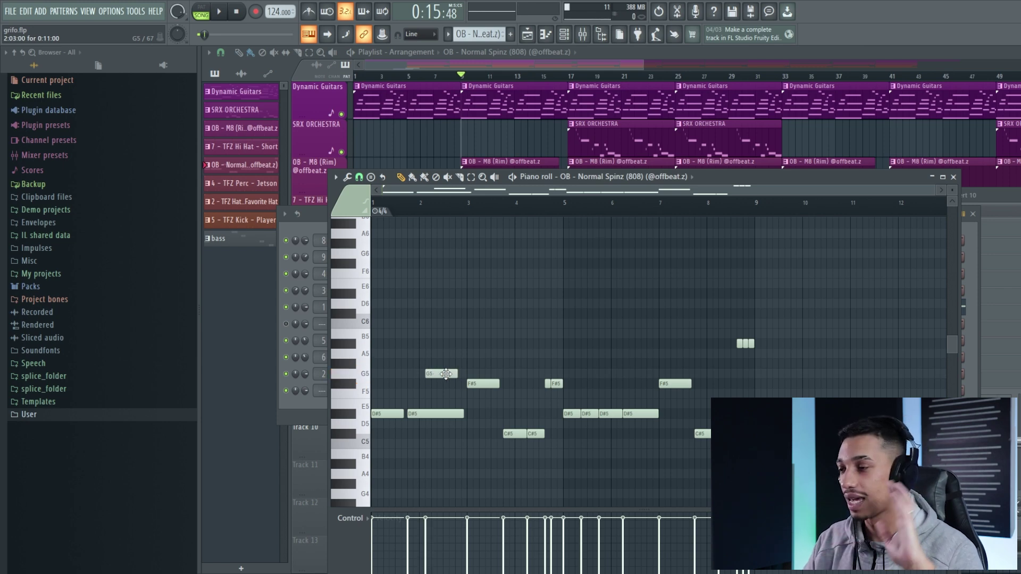
{"action": "key", "text": "space"}
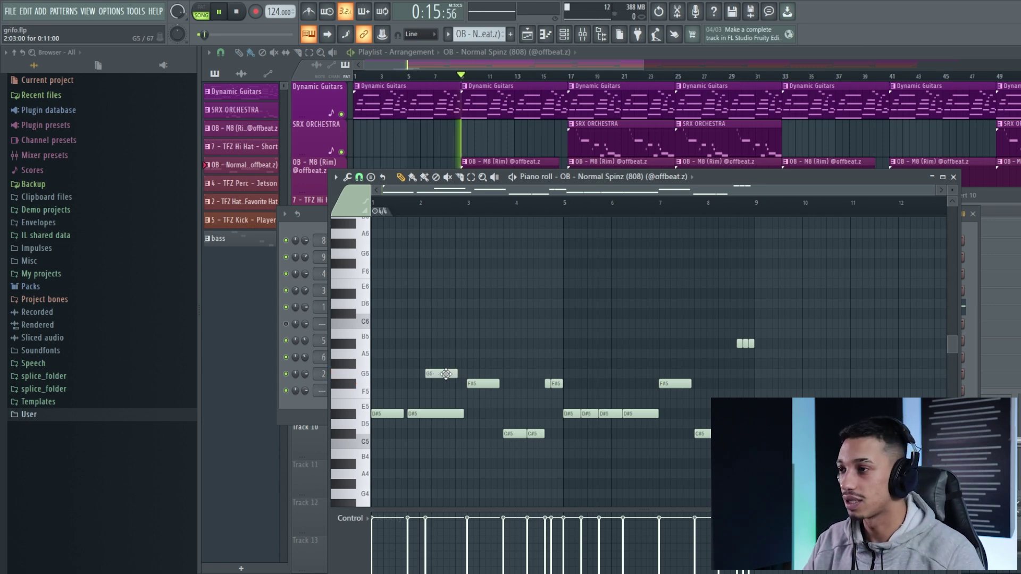
{"action": "left_click_drag", "start_coordinate": [446, 374], "coordinate": [439, 374]}
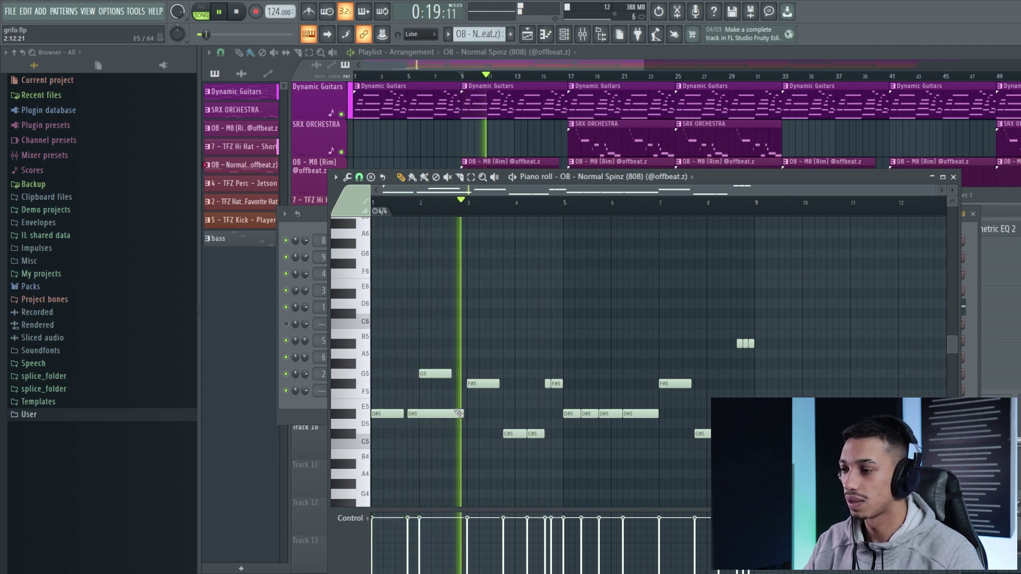
Add overlapping notes on D#5 in bar 3 and B4 in bar 4, shorten the B4 note, and replay the pattern.
{"action": "left_click", "coordinate": [488, 413]}
{"action": "left_click", "coordinate": [529, 454]}
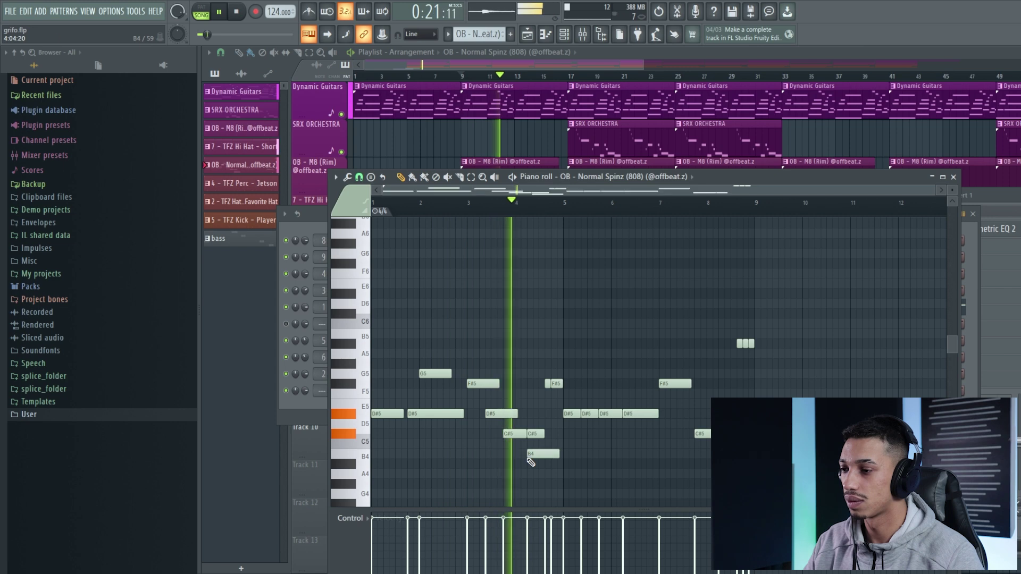
{"action": "left_click_drag", "start_coordinate": [546, 456], "coordinate": [537, 455]}
{"action": "key", "text": "space"}
{"action": "key", "text": "space"}
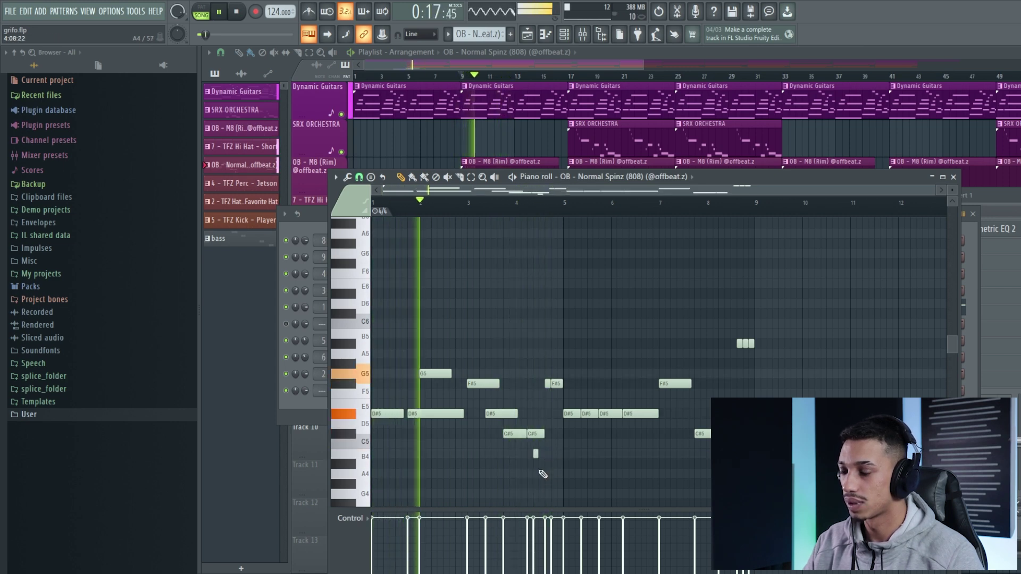
Stop playback and delete the added B4, G5 and overlapping bar 3 D#5 notes.
{"action": "right_click", "coordinate": [536, 453]}
{"action": "key", "text": "space"}
{"action": "right_click", "coordinate": [435, 373]}
{"action": "right_click", "coordinate": [500, 414]}
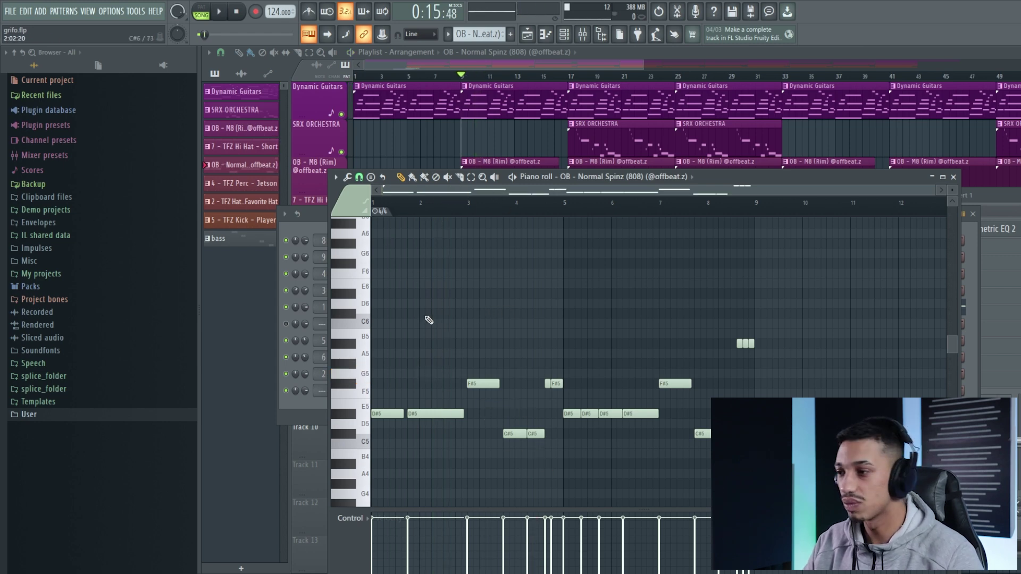
Slice off the end of the second D#5 note before bar 3 and chop that piece into six short notes.
{"action": "scroll", "coordinate": [554, 316], "scroll_direction": "up", "scroll_amount": 2}
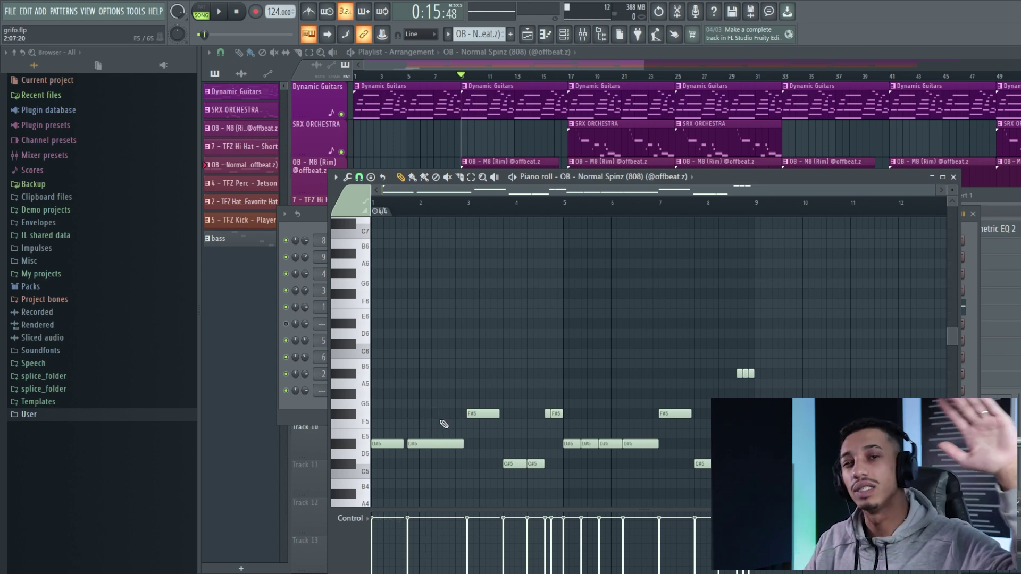
{"action": "scroll", "coordinate": [427, 456], "scroll_direction": "up", "scroll_amount": 5}
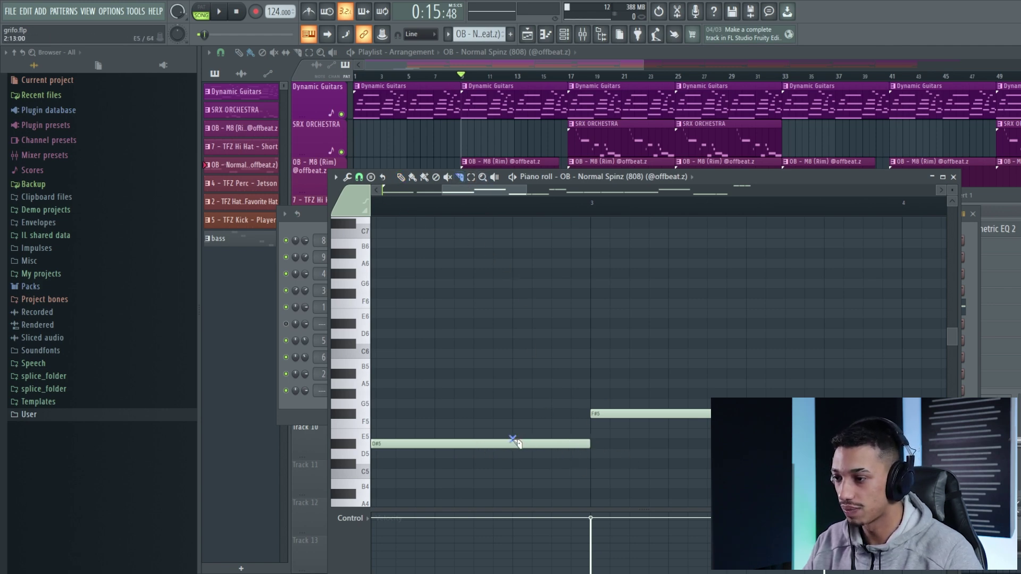
{"action": "left_click_drag", "start_coordinate": [513, 440], "coordinate": [517, 464]}
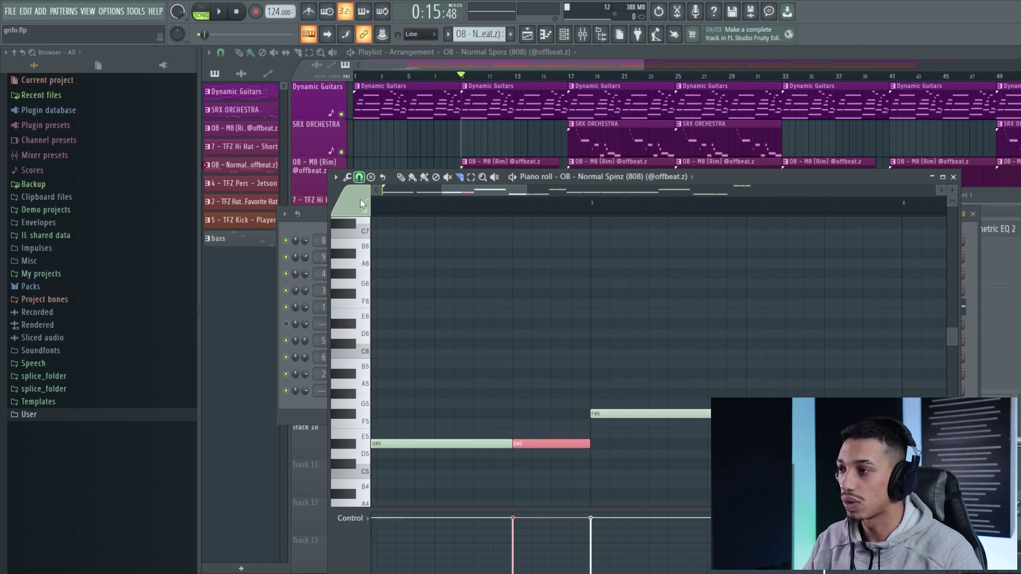
{"action": "left_click_drag", "start_coordinate": [574, 469], "coordinate": [548, 420]}
{"action": "key", "text": "alt+u"}
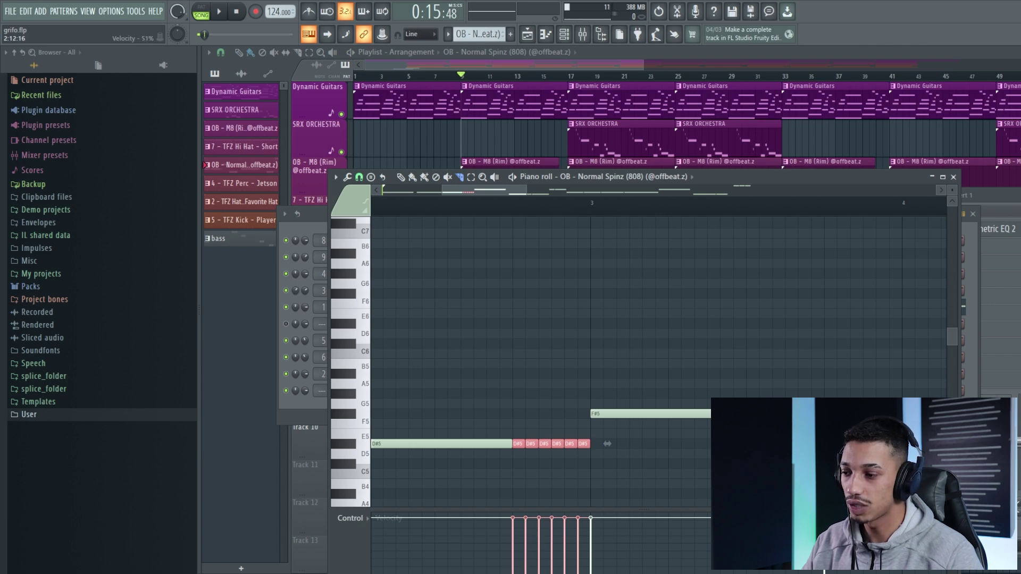
Shape the velocities of the six short D#5 notes into a rising ramp and play them with the beat.
{"action": "left_click_drag", "start_coordinate": [515, 571], "coordinate": [593, 525]}
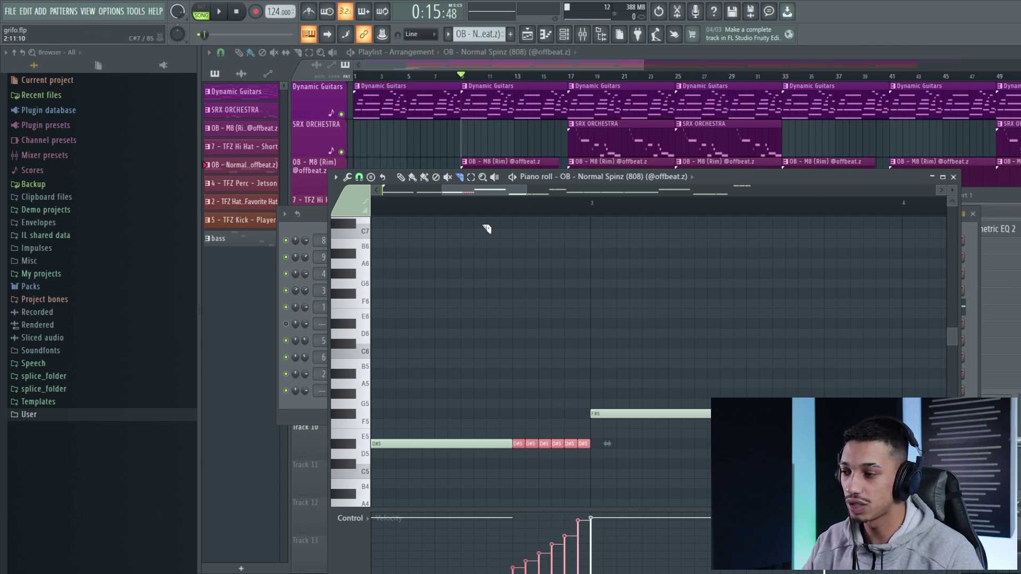
{"action": "key", "text": "space"}
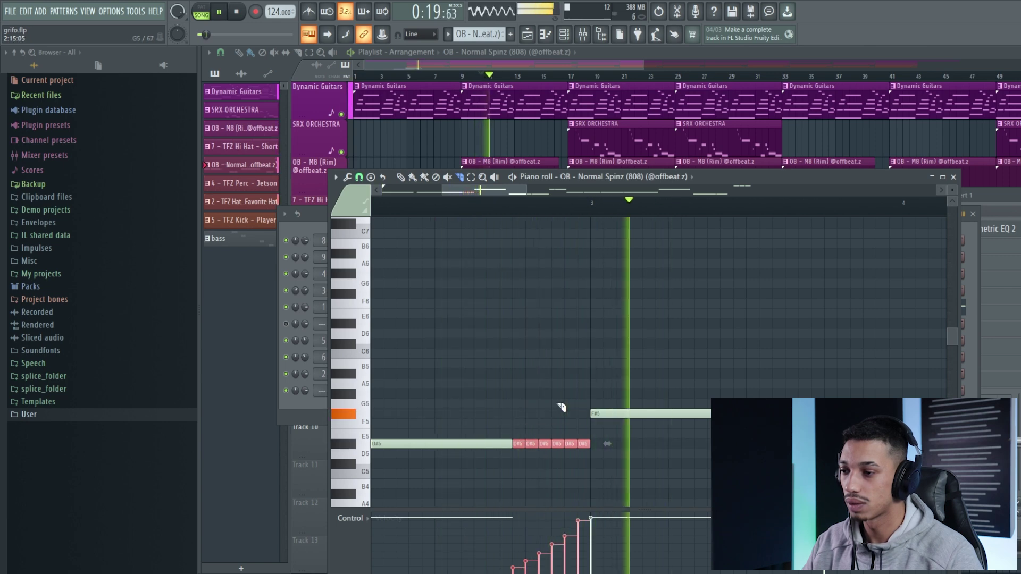
{"action": "key", "text": "space"}
{"action": "scroll", "coordinate": [565, 397], "scroll_direction": "down", "scroll_amount": 1}
{"action": "scroll", "coordinate": [565, 397], "scroll_direction": "down", "scroll_amount": 9}
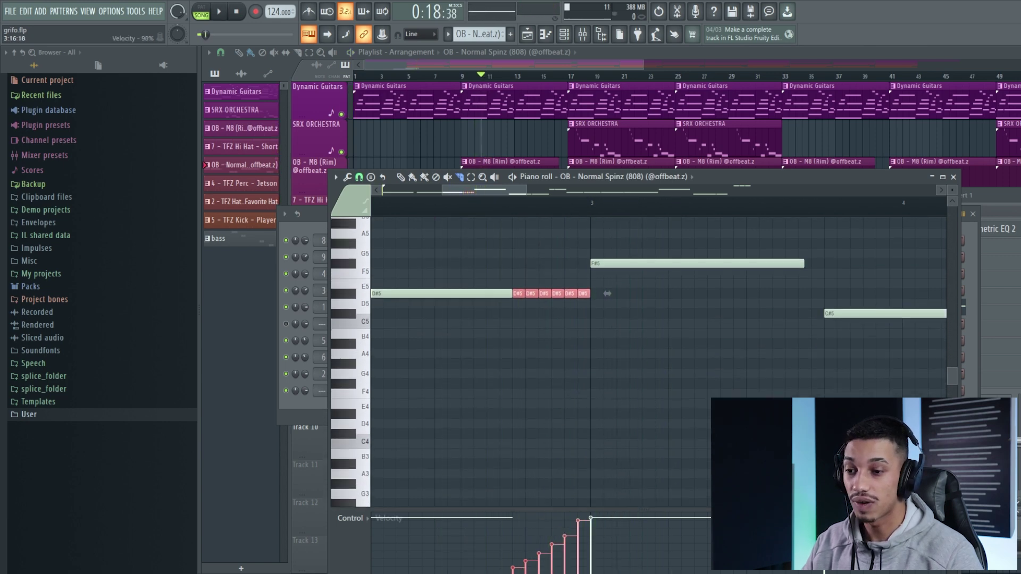
Enlarge the velocity lane, redraw the six short D#5 notes' velocities as a steeper rising ramp, and play them.
{"action": "left_click_drag", "start_coordinate": [603, 509], "coordinate": [603, 458]}
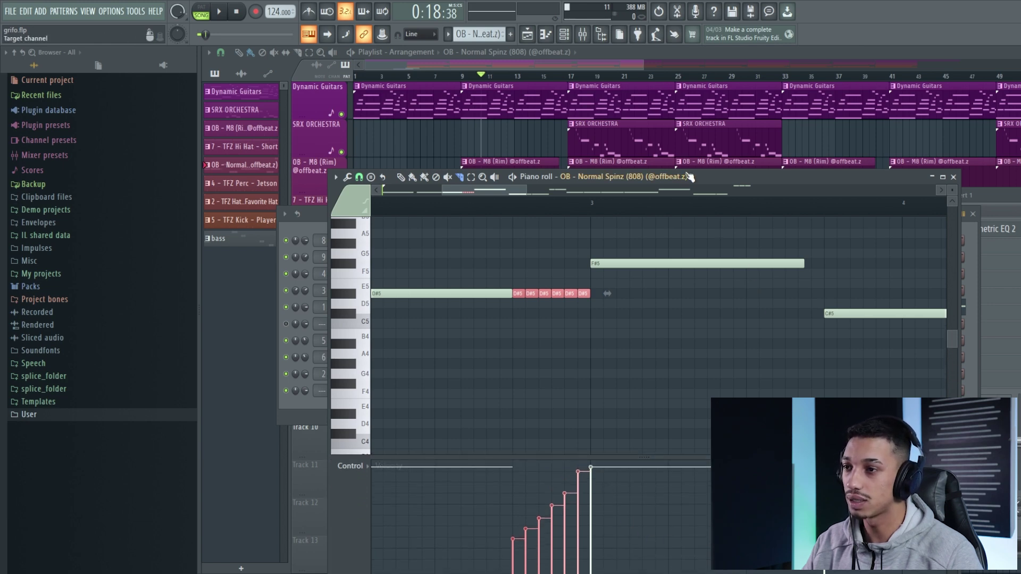
{"action": "left_click_drag", "start_coordinate": [718, 172], "coordinate": [707, 85]}
{"action": "left_click_drag", "start_coordinate": [520, 503], "coordinate": [577, 423]}
{"action": "left_click_drag", "start_coordinate": [596, 389], "coordinate": [579, 394]}
{"action": "key", "text": "space"}
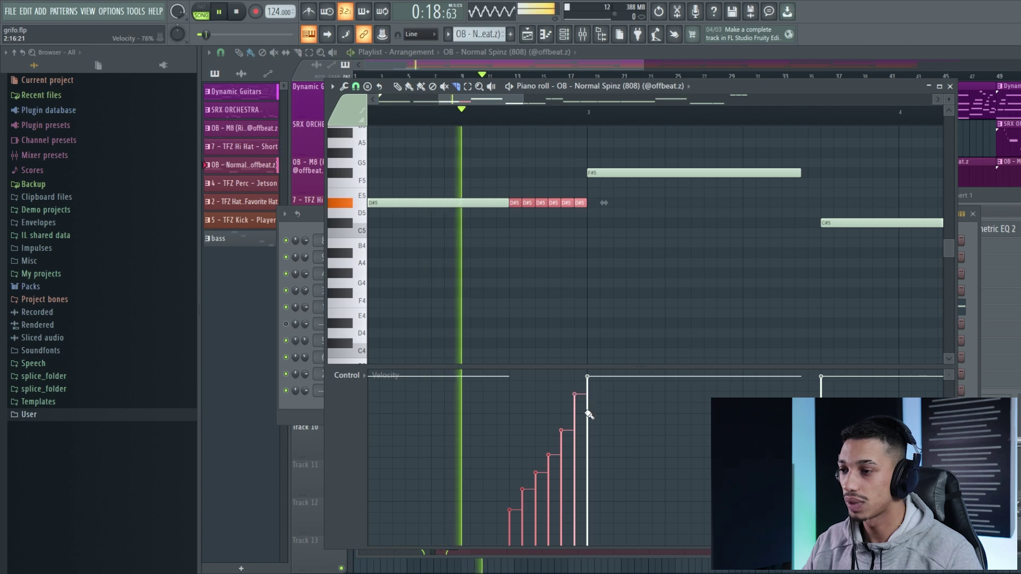
{"action": "key", "text": "space"}
Chop each of the six short D#5 notes before bar 3 into four finer pieces.
{"action": "scroll", "coordinate": [582, 346], "scroll_direction": "up", "scroll_amount": 5}
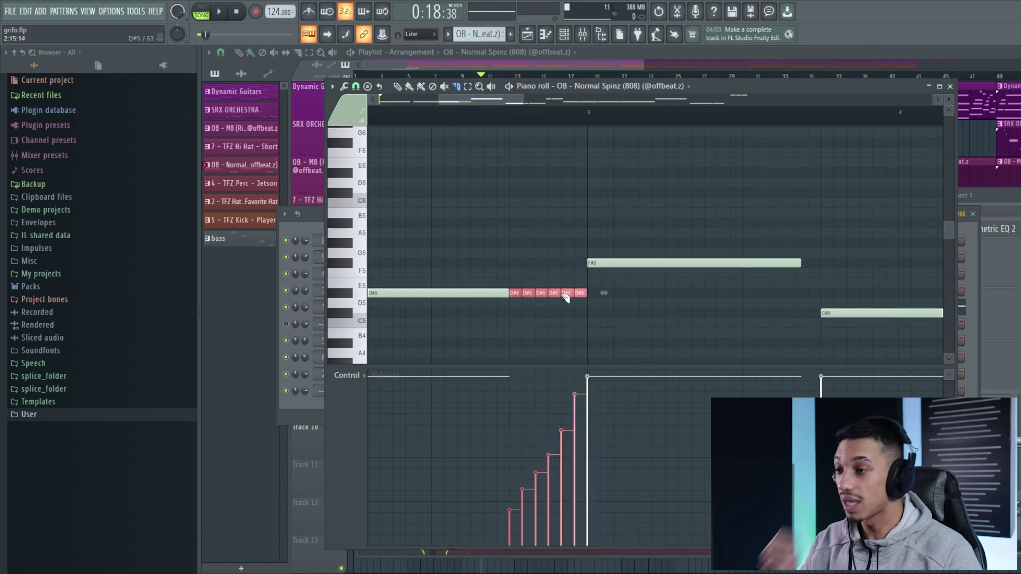
{"action": "scroll", "coordinate": [566, 299], "scroll_direction": "up", "scroll_amount": 3}
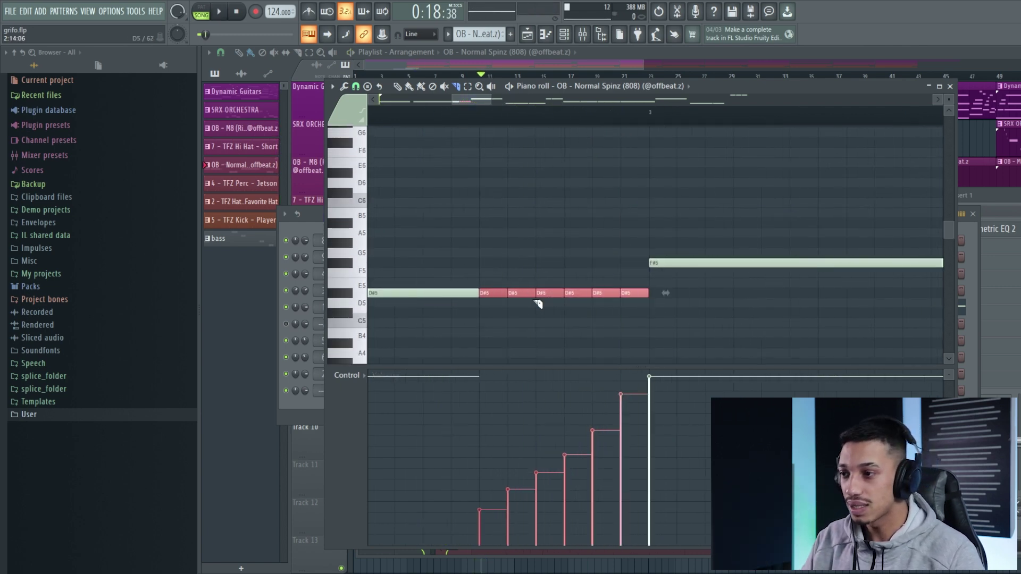
{"action": "left_click", "coordinate": [646, 321]}
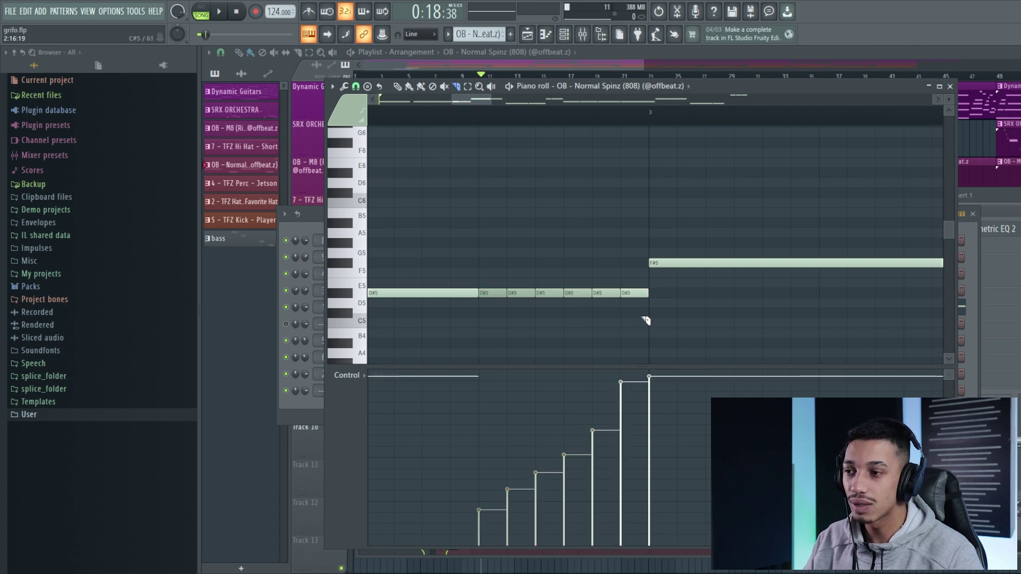
{"action": "mouse_move", "coordinate": [649, 323]}
{"action": "left_mouse_down"}
{"action": "mouse_move", "coordinate": [478, 246]}
{"action": "mouse_move", "coordinate": [621, 334]}
{"action": "left_mouse_up"}
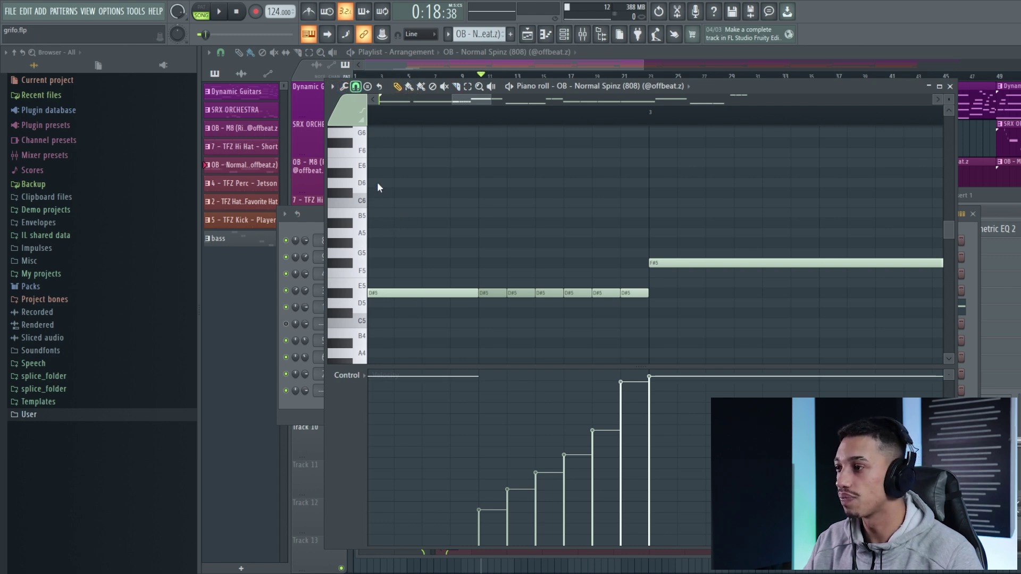
{"action": "left_click_drag", "start_coordinate": [637, 328], "coordinate": [486, 250]}
{"action": "key", "text": "alt+u"}
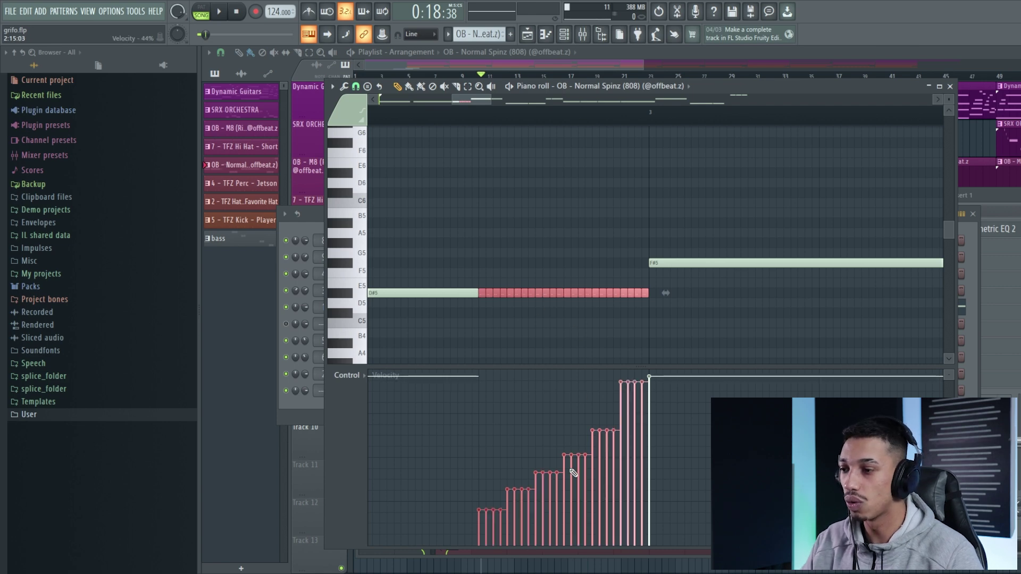
Redraw the velocities of the finely chopped D#5 notes as one smooth rising ramp and play the roll with the beat.
{"action": "left_click_drag", "start_coordinate": [478, 528], "coordinate": [649, 393]}
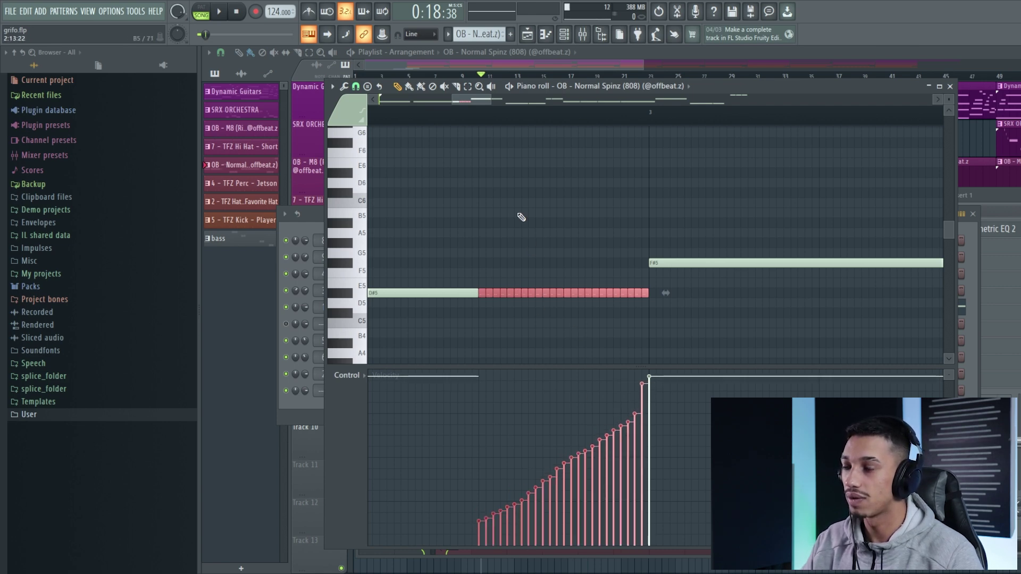
{"action": "key", "text": "space"}
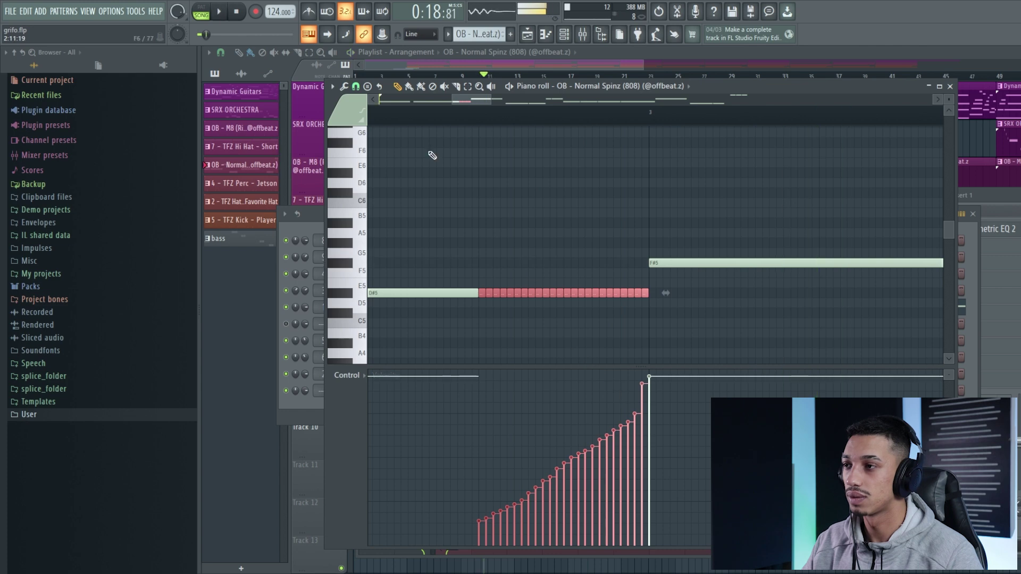
{"action": "scroll", "coordinate": [489, 146], "scroll_direction": "down", "scroll_amount": 3}
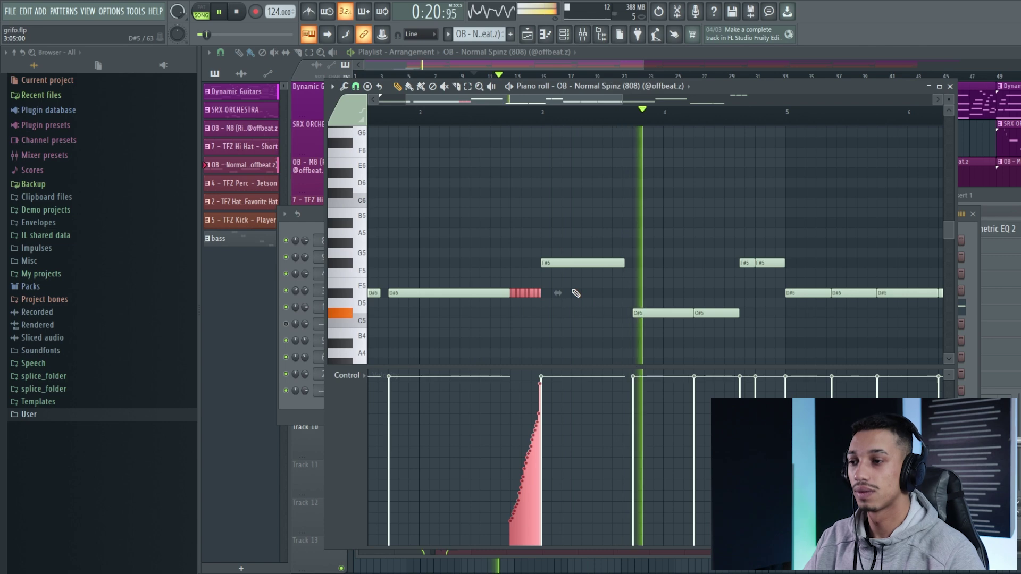
{"action": "key", "text": "space"}
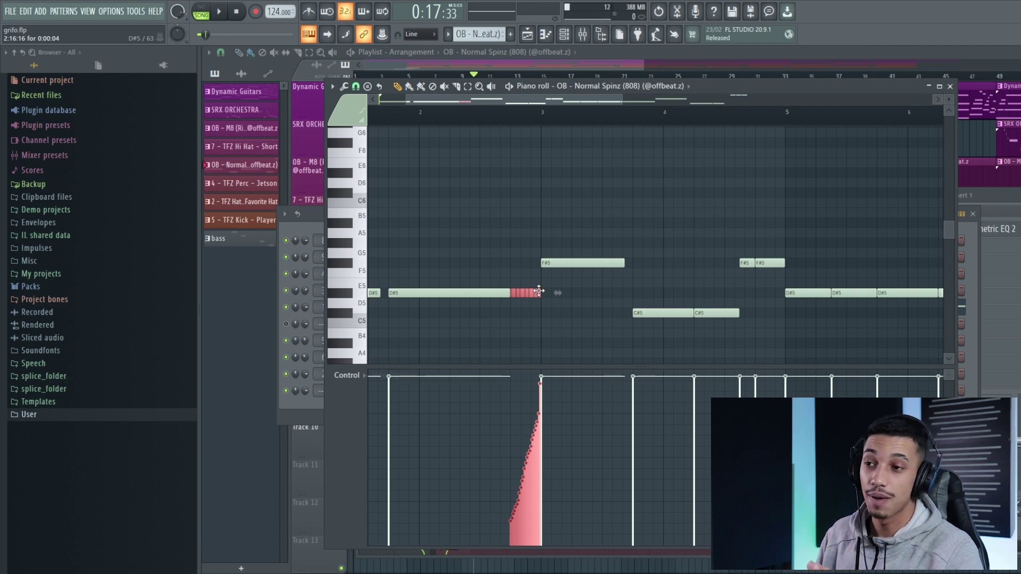
{"action": "scroll", "coordinate": [539, 291], "scroll_direction": "down", "scroll_amount": 2}
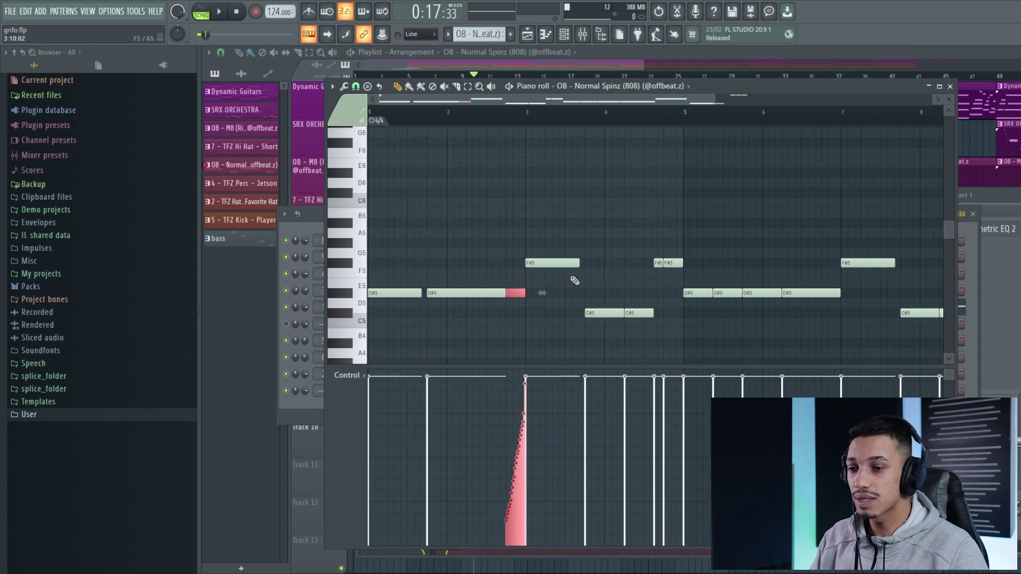
{"action": "scroll", "coordinate": [639, 207], "scroll_direction": "down", "scroll_amount": 2}
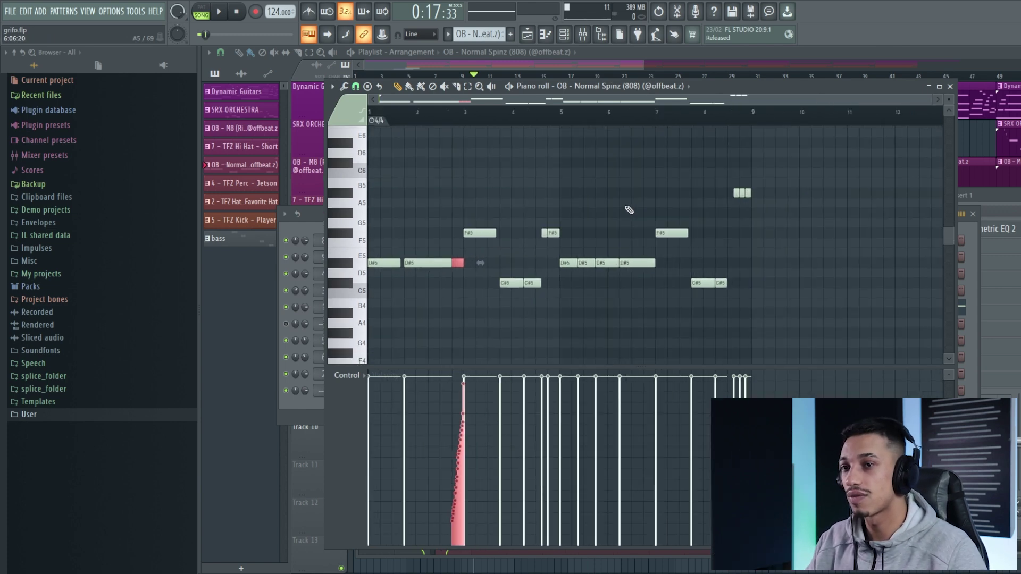
{"action": "scroll", "coordinate": [603, 232], "scroll_direction": "up", "scroll_amount": 2}
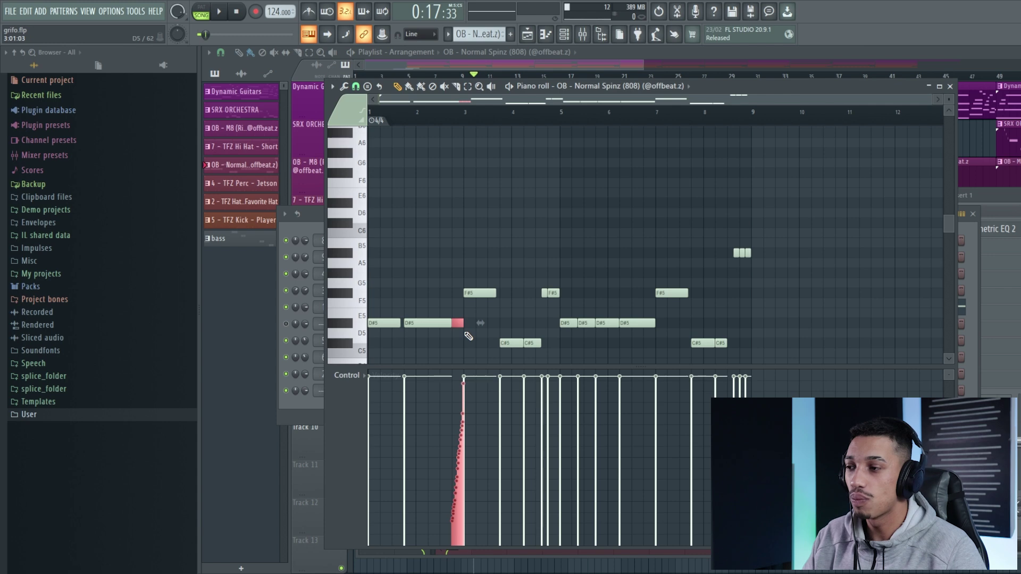
{"action": "left_click", "coordinate": [950, 87]}
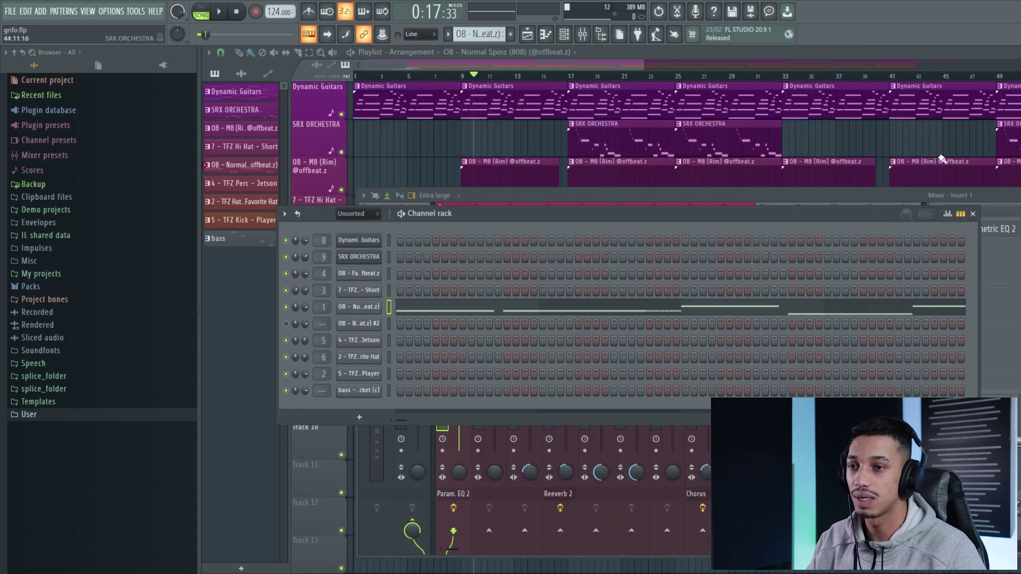
In Insert 1's Fruity parametric EQ 2, place the high-pass band at about 21 Hz and raise the low-pass band's cutoff slightly.
{"action": "key", "text": "F9"}
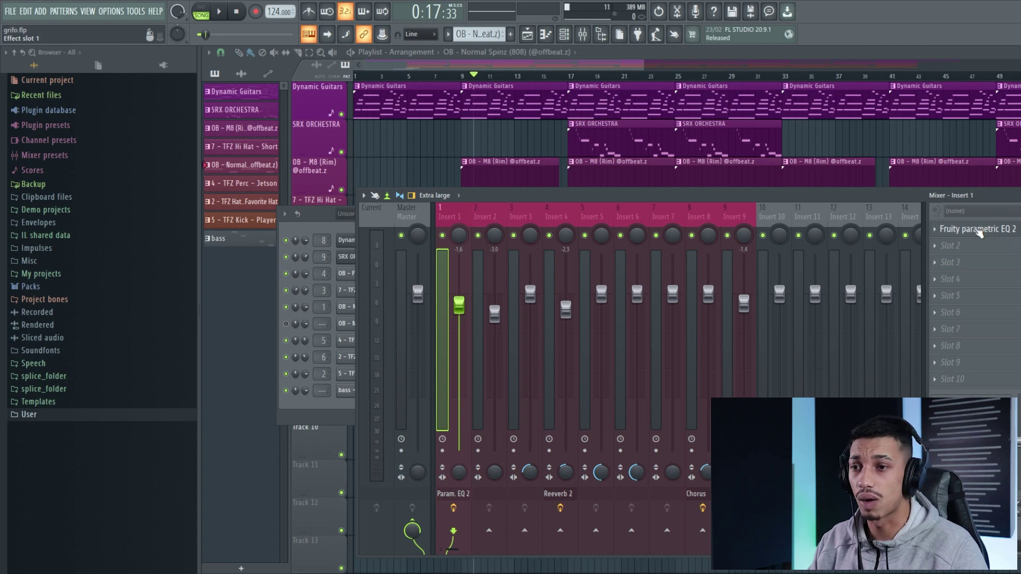
{"action": "left_click", "coordinate": [978, 230]}
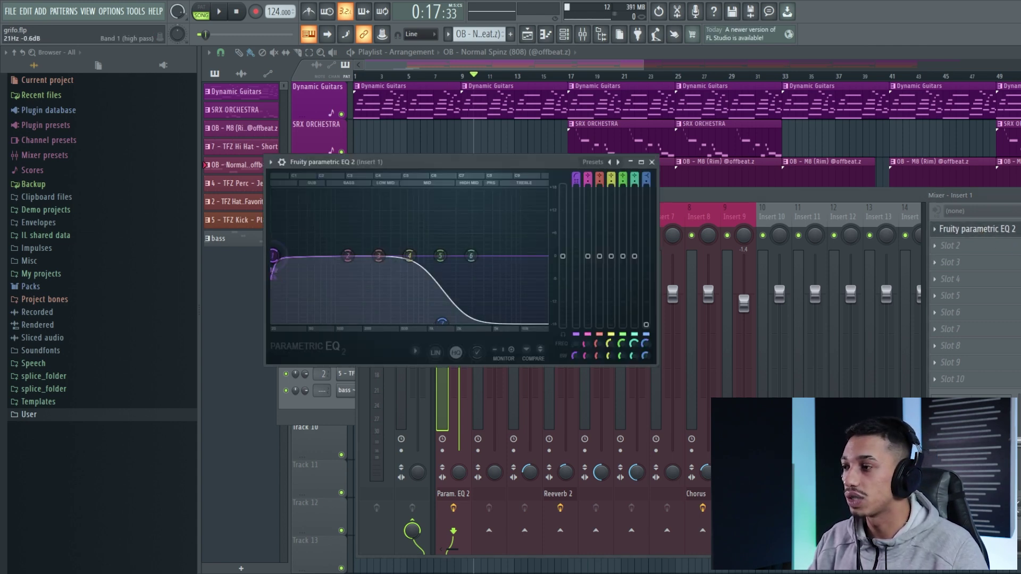
{"action": "left_click_drag", "start_coordinate": [274, 257], "coordinate": [276, 261]}
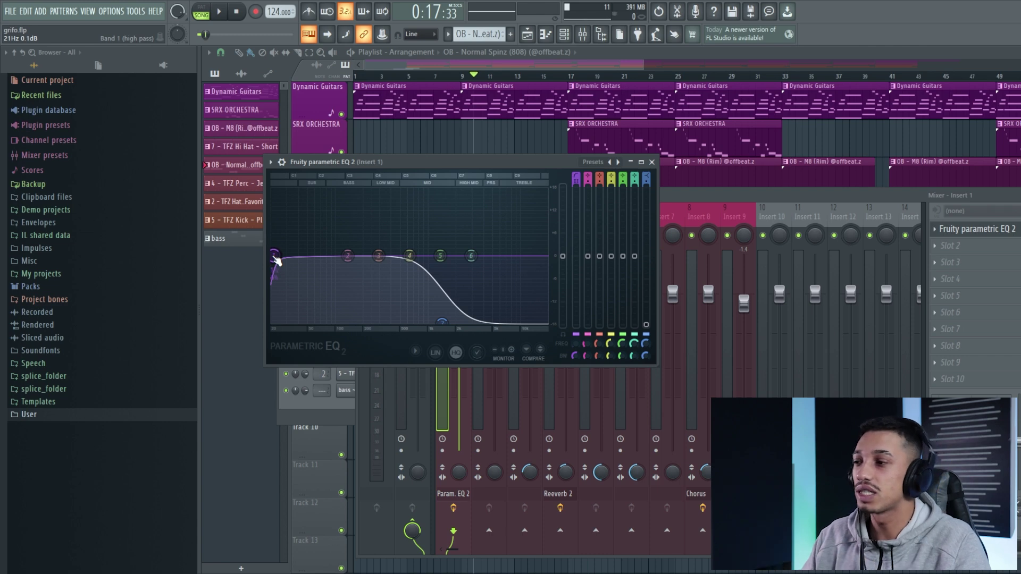
{"action": "mouse_move", "coordinate": [442, 323]}
{"action": "left_mouse_down"}
{"action": "mouse_move", "coordinate": [476, 322]}
{"action": "mouse_move", "coordinate": [451, 323]}
{"action": "left_mouse_up"}
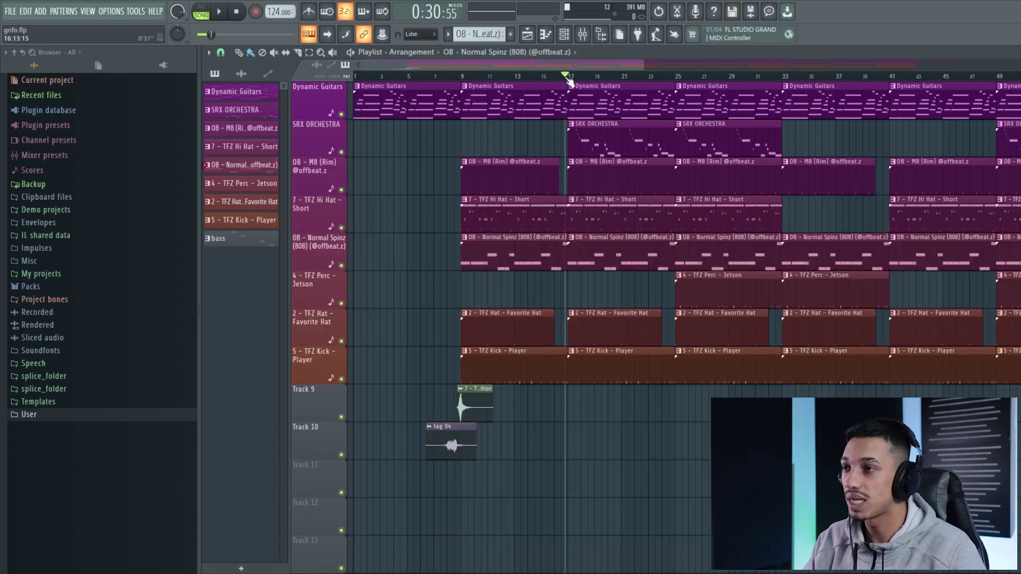
Play the beat from bar 17 while fine-tuning the cutoff of Insert 1's low-pass EQ band and making its slope gentler.
{"action": "key", "text": "space"}
{"action": "key", "text": "F9"}
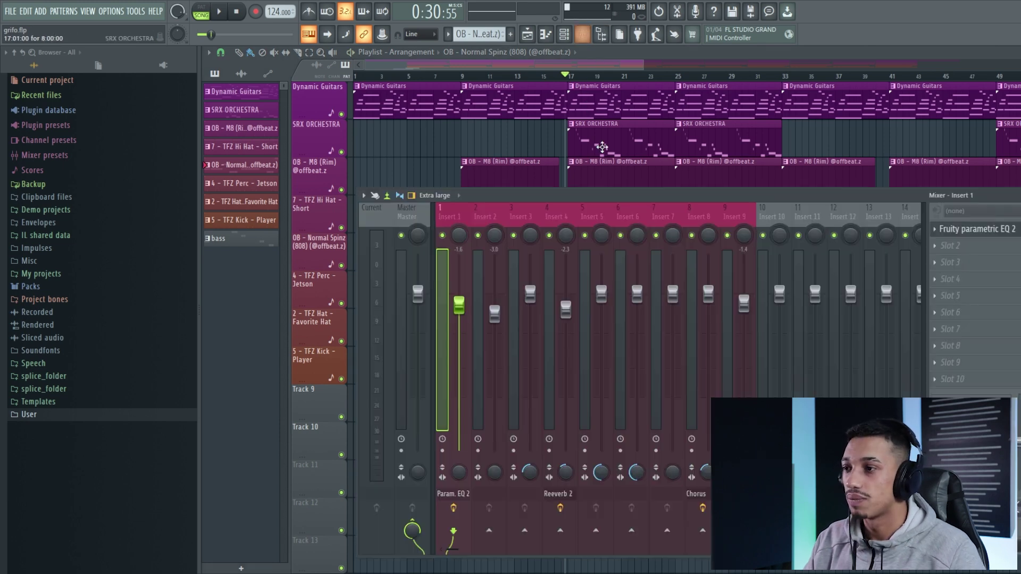
{"action": "left_click", "coordinate": [987, 229]}
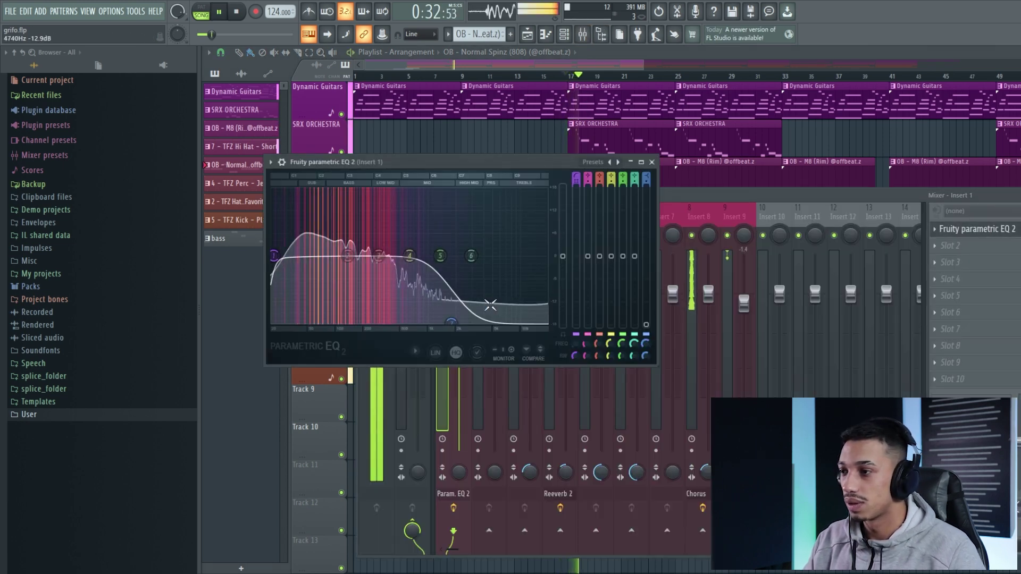
{"action": "mouse_move", "coordinate": [451, 322]}
{"action": "left_mouse_down"}
{"action": "mouse_move", "coordinate": [538, 321]}
{"action": "mouse_move", "coordinate": [453, 321]}
{"action": "left_mouse_up"}
{"action": "scroll", "coordinate": [470, 323], "scroll_direction": "up", "scroll_amount": 4}
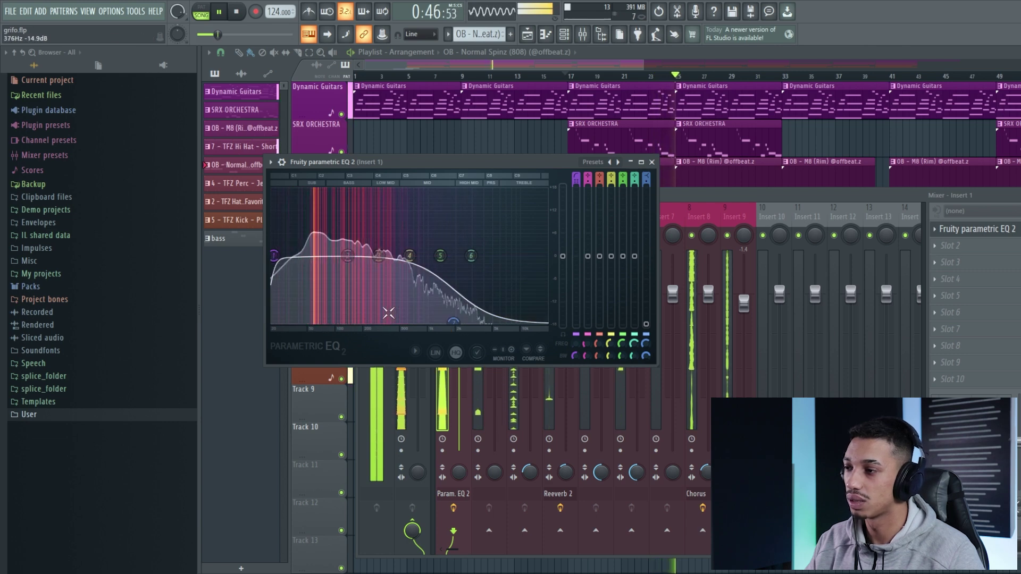
{"action": "key", "text": "space"}
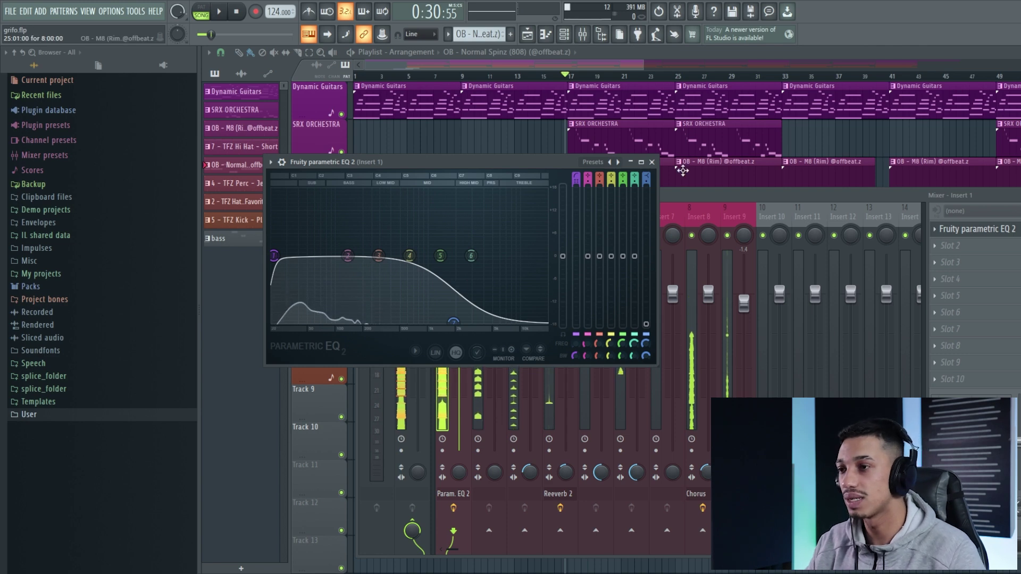
{"action": "left_click", "coordinate": [652, 161]}
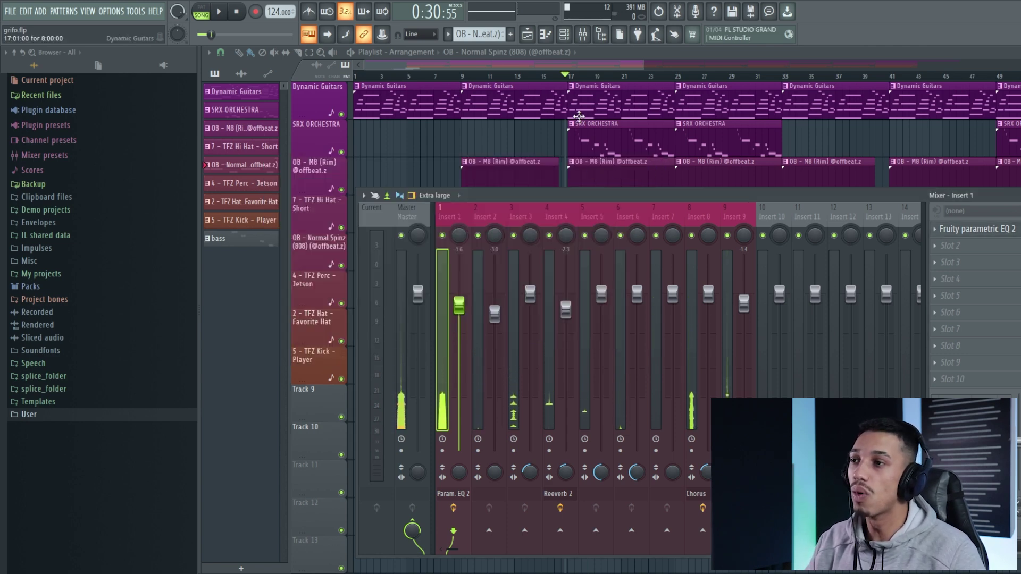
{"action": "key", "text": "F9"}
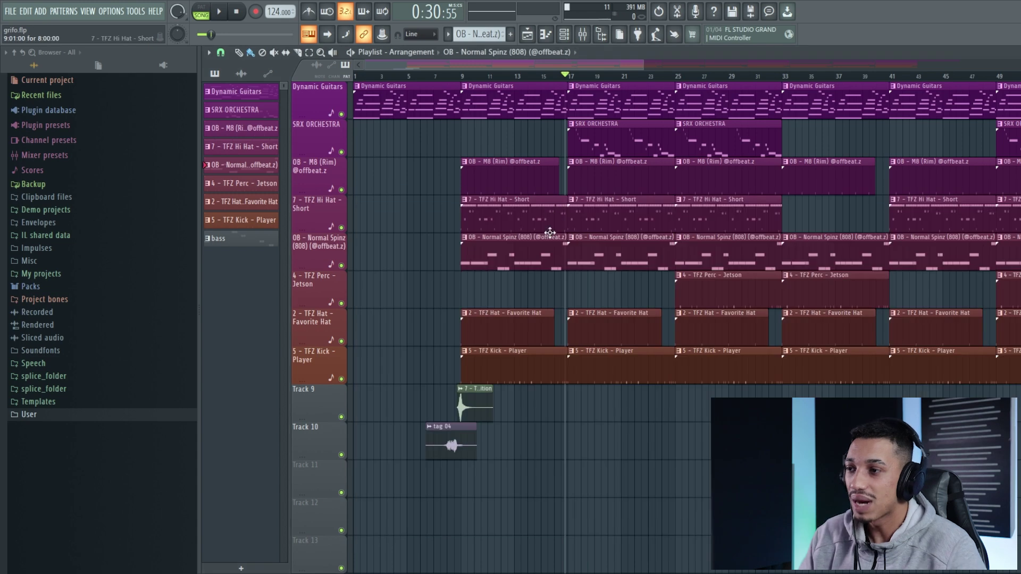
Select all notes of the 808 pattern, shrink the velocity lane, and lower their velocities slightly together.
{"action": "double_click", "coordinate": [526, 259]}
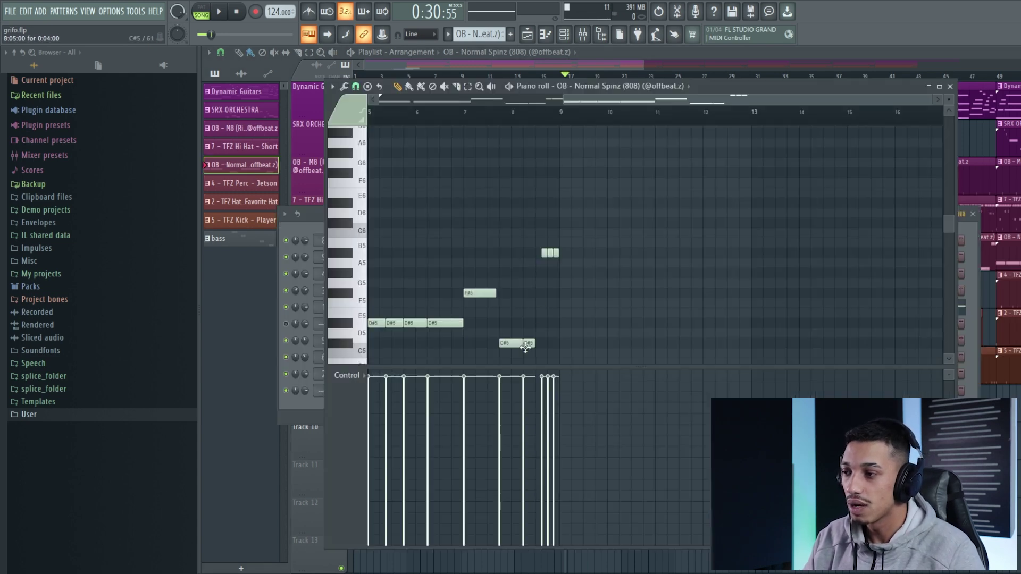
{"action": "scroll", "coordinate": [532, 346], "scroll_direction": "left", "scroll_amount": 4}
{"action": "left_click_drag", "start_coordinate": [843, 199], "coordinate": [425, 347]}
{"action": "left_click_drag", "start_coordinate": [720, 369], "coordinate": [718, 442]}
{"action": "left_click_drag", "start_coordinate": [783, 377], "coordinate": [370, 209]}
{"action": "scroll", "coordinate": [542, 463], "scroll_direction": "down", "scroll_amount": 1}
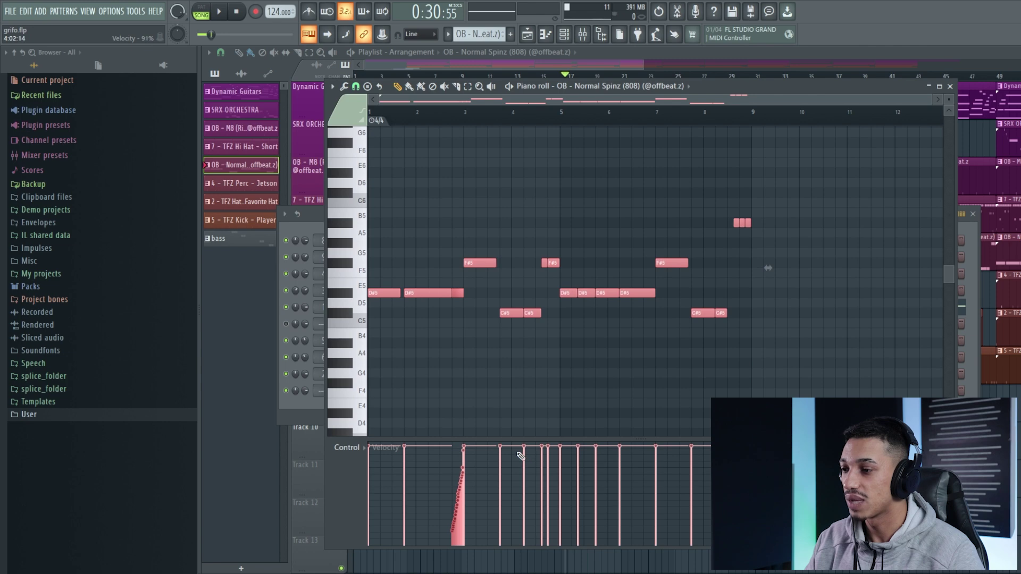
{"action": "scroll", "coordinate": [583, 320], "scroll_direction": "down", "scroll_amount": 3}
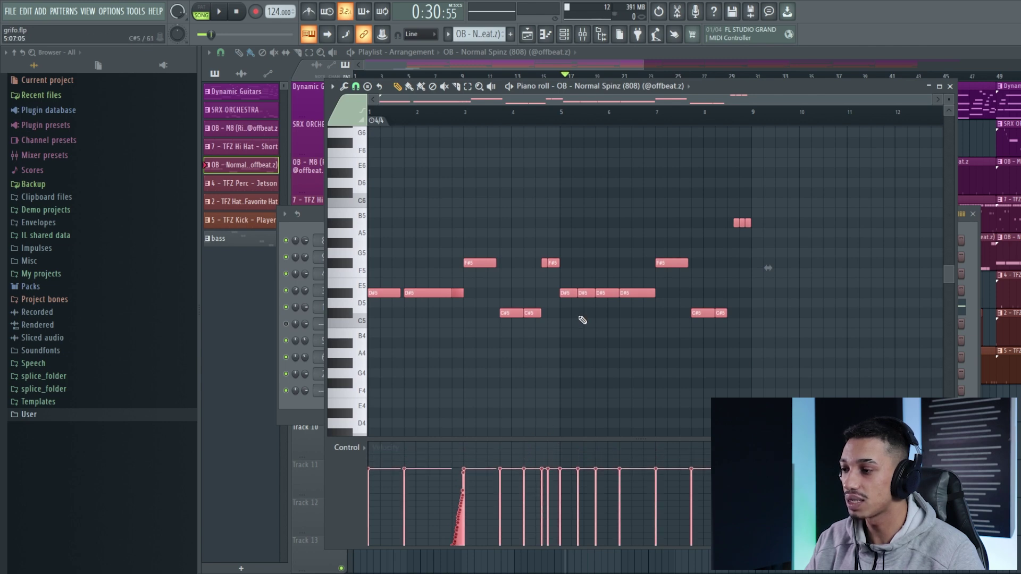
{"action": "scroll", "coordinate": [575, 326], "scroll_direction": "up", "scroll_amount": 2}
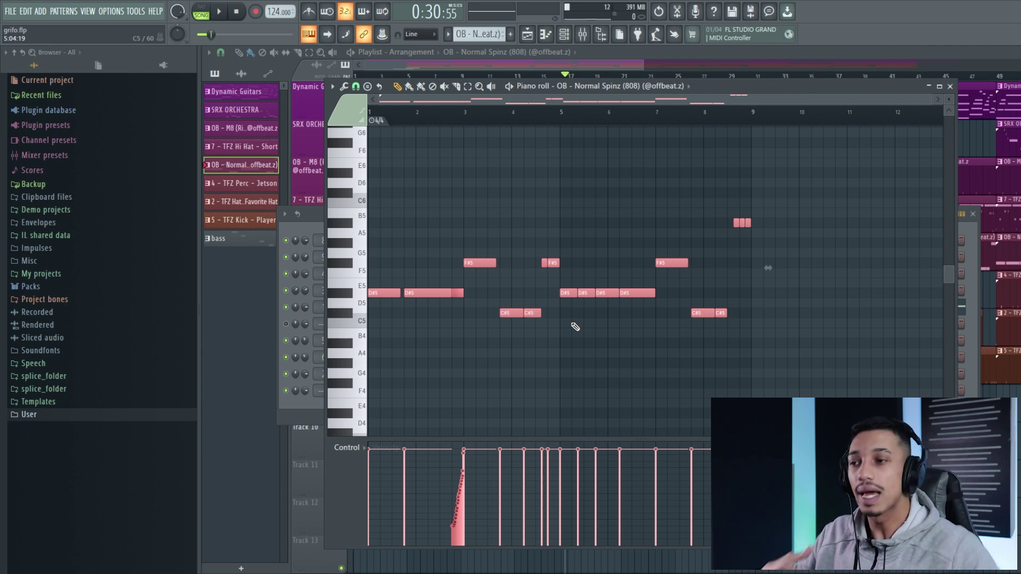
{"action": "left_click", "coordinate": [950, 86]}
Review the 808's EQ curve and mixer level on Insert 1, and return to the full playlist.
{"action": "left_click", "coordinate": [583, 34]}
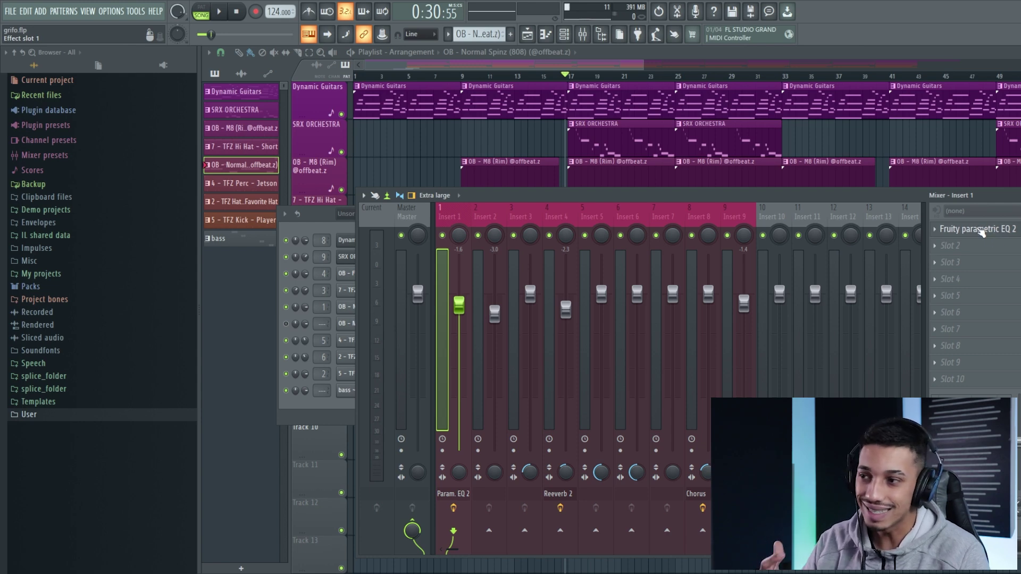
{"action": "left_click", "coordinate": [979, 229]}
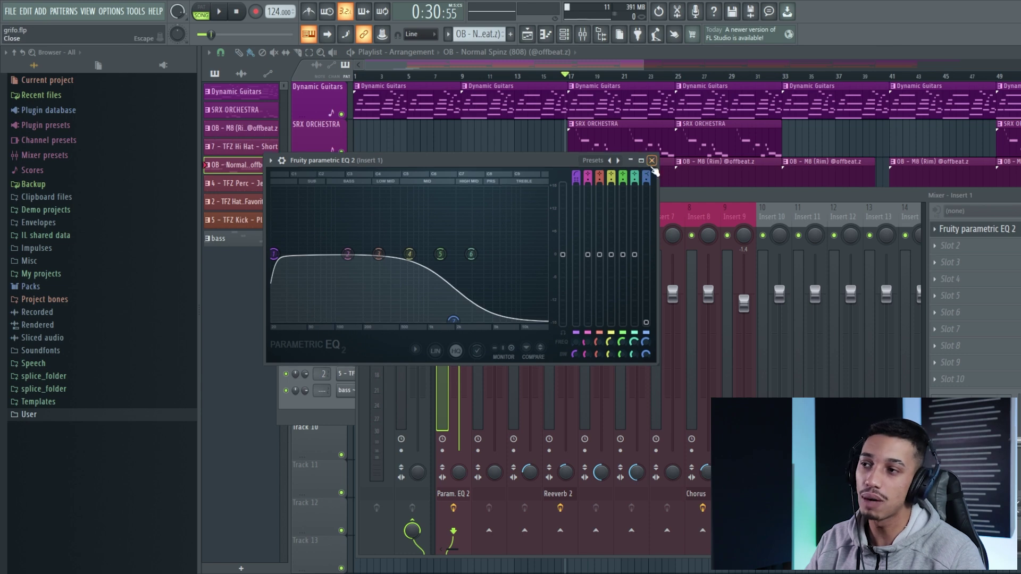
{"action": "left_click", "coordinate": [652, 162]}
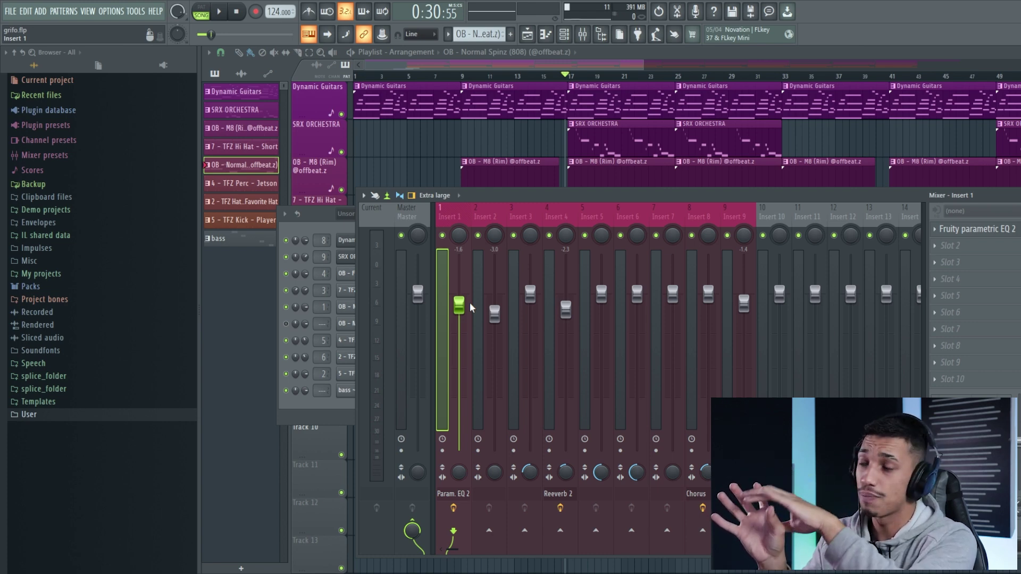
{"action": "left_click_drag", "start_coordinate": [569, 196], "coordinate": [572, 152]}
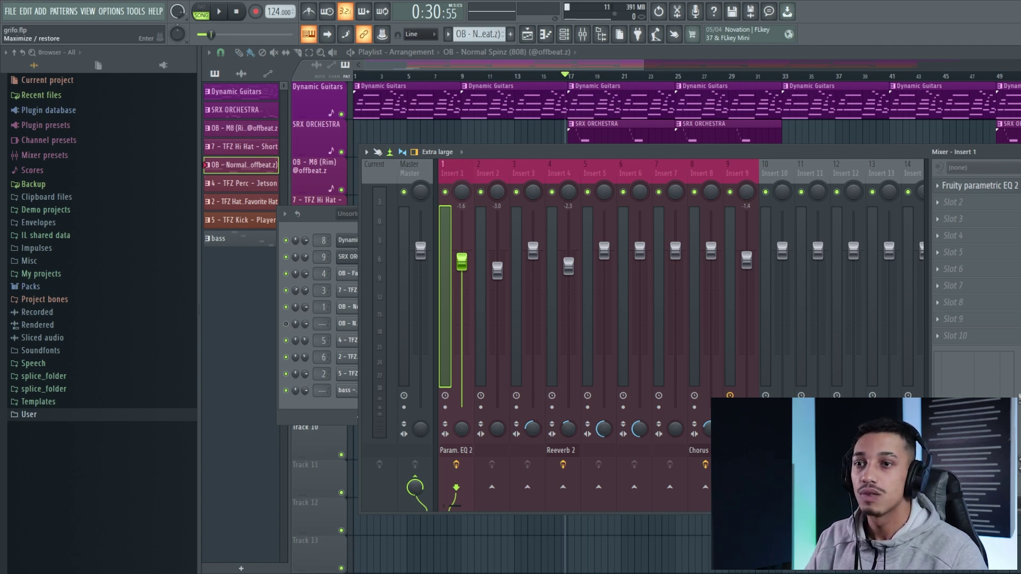
{"action": "key", "text": "F9"}
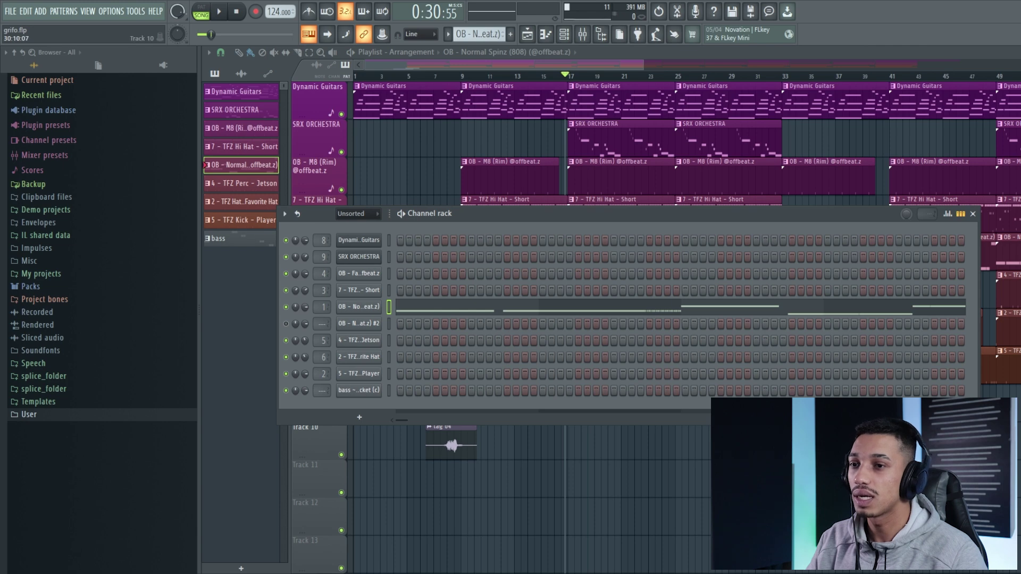
{"action": "key", "text": "F6"}
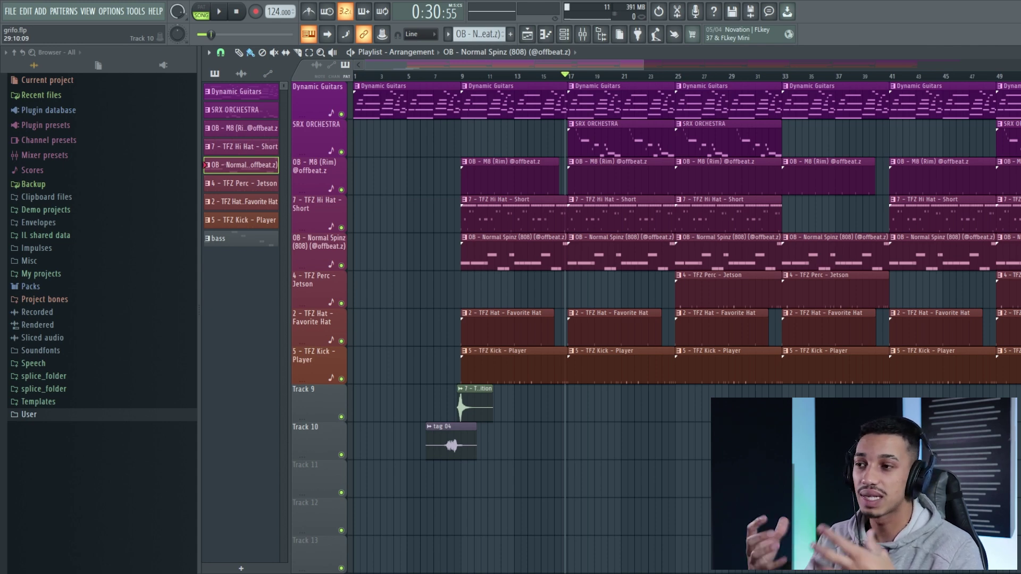
Try Fruity Fast Dist on Insert 1 with its mix level at 27% and play the beat briefly from bar 17.
{"action": "left_click", "coordinate": [582, 33]}
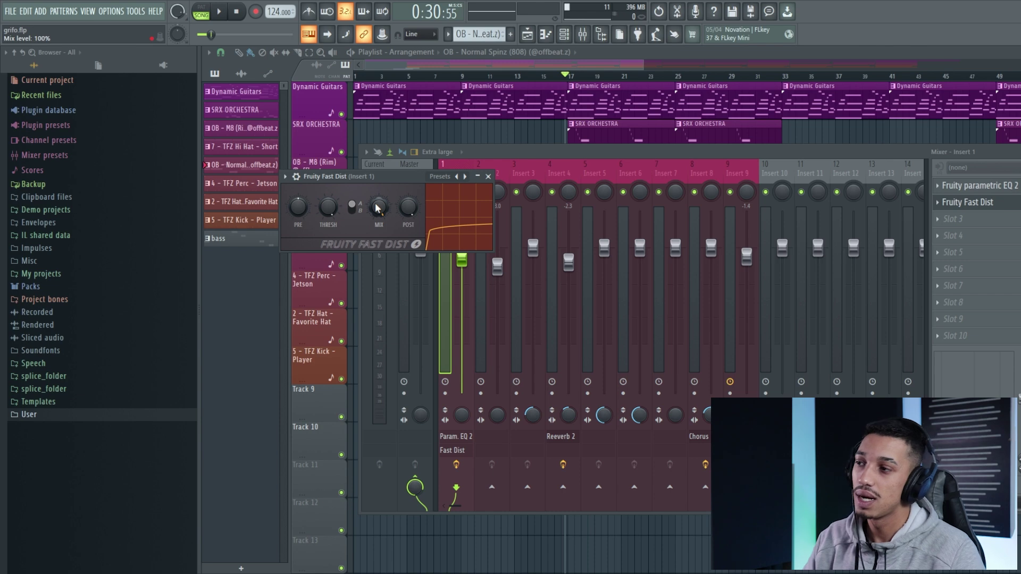
{"action": "left_click_drag", "start_coordinate": [379, 207], "coordinate": [378, 240]}
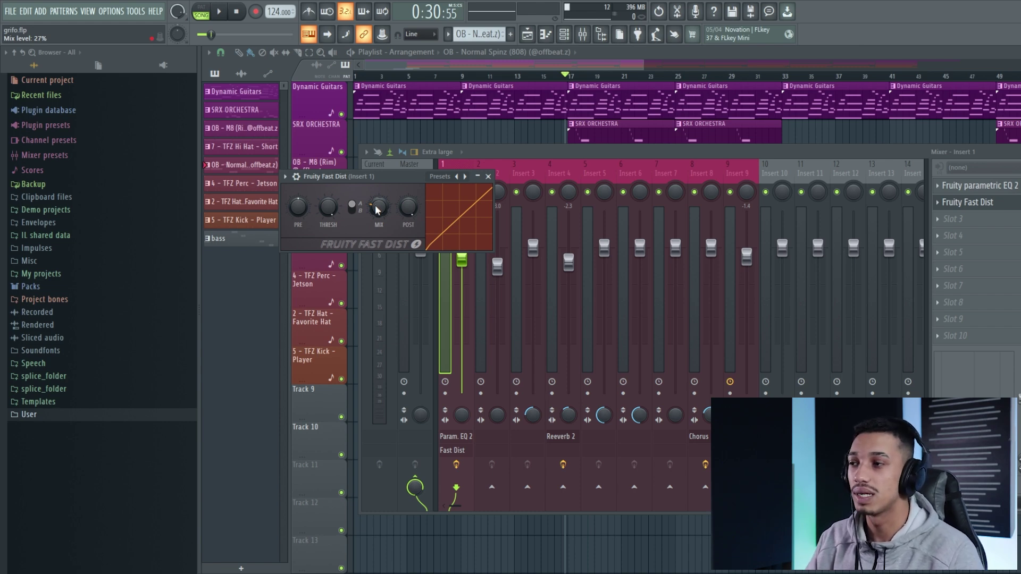
{"action": "key", "text": "space"}
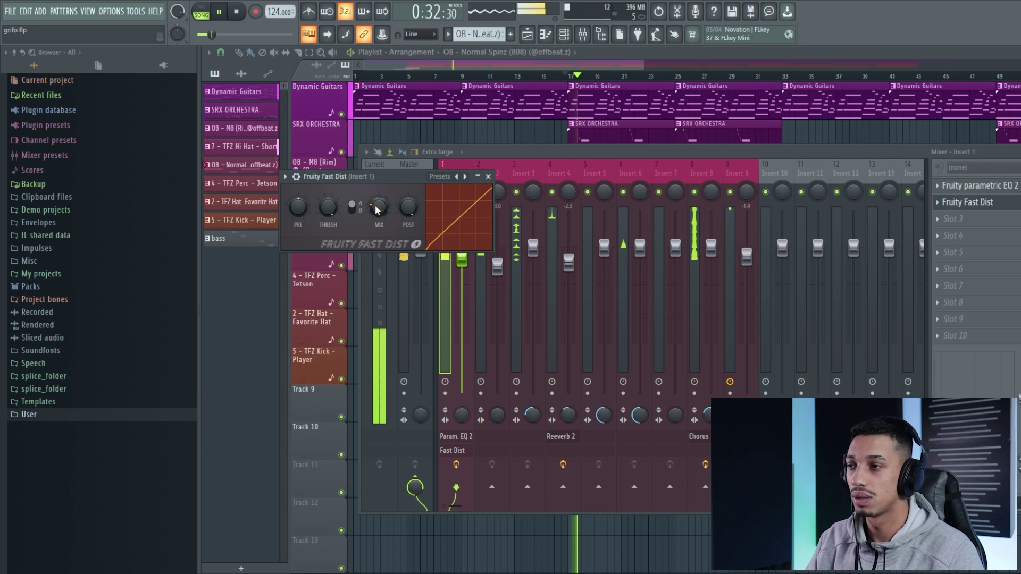
{"action": "key", "text": "space"}
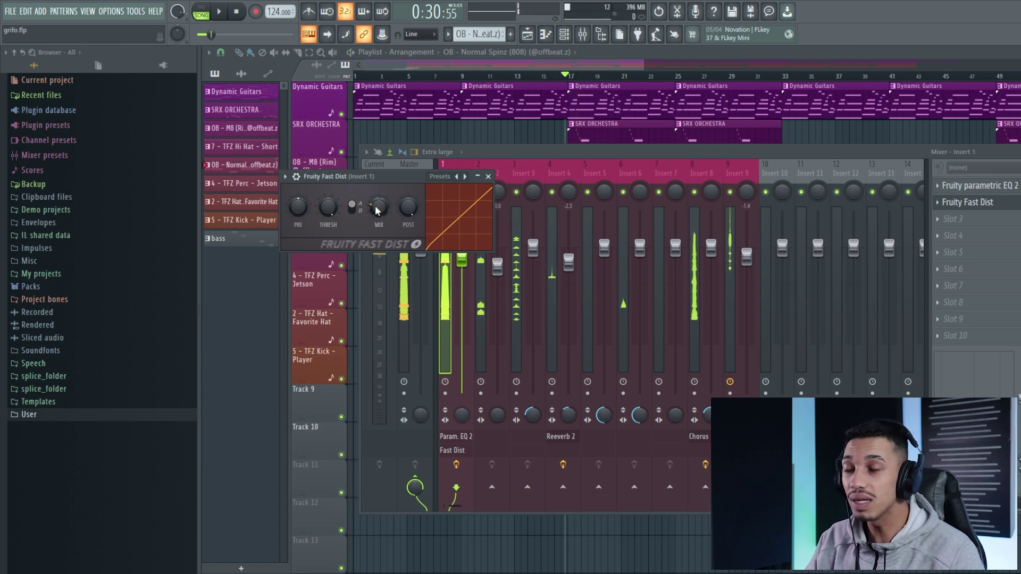
Audition the beat with Fruity Fast Dist's mix level at 47%, and remove the distortion from Insert 1.
{"action": "key", "text": "space"}
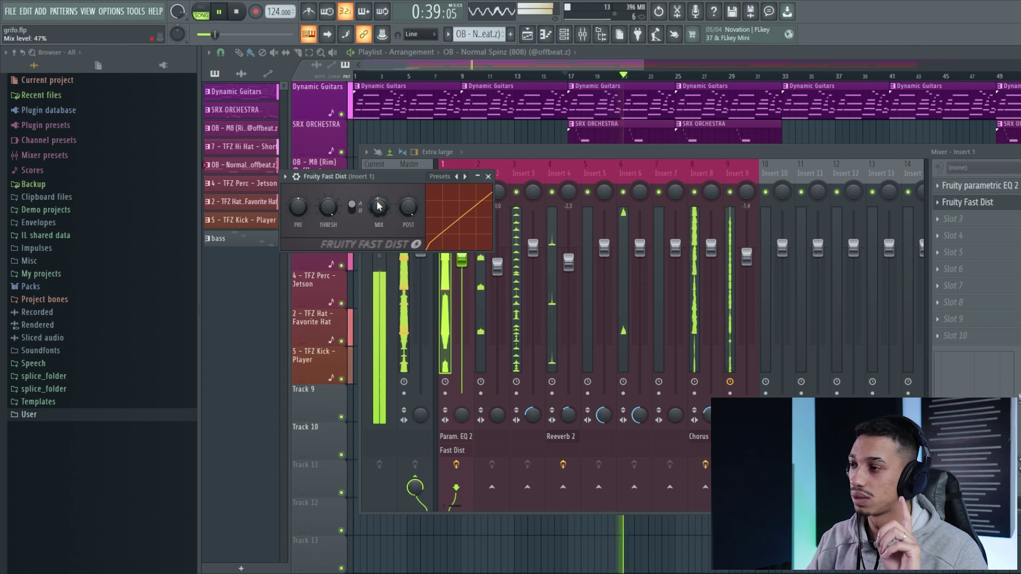
{"action": "key", "text": "space"}
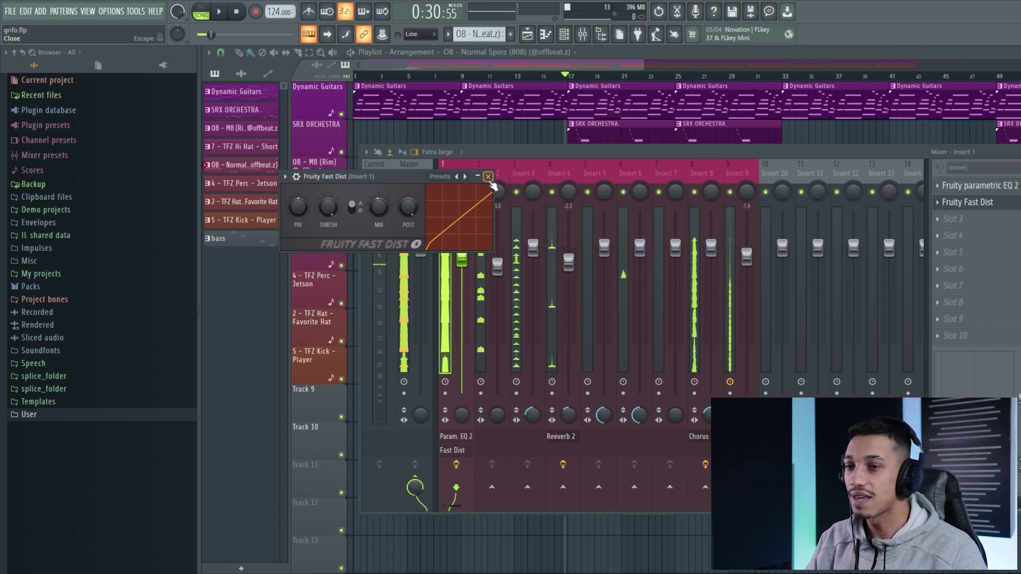
{"action": "left_click", "coordinate": [488, 176]}
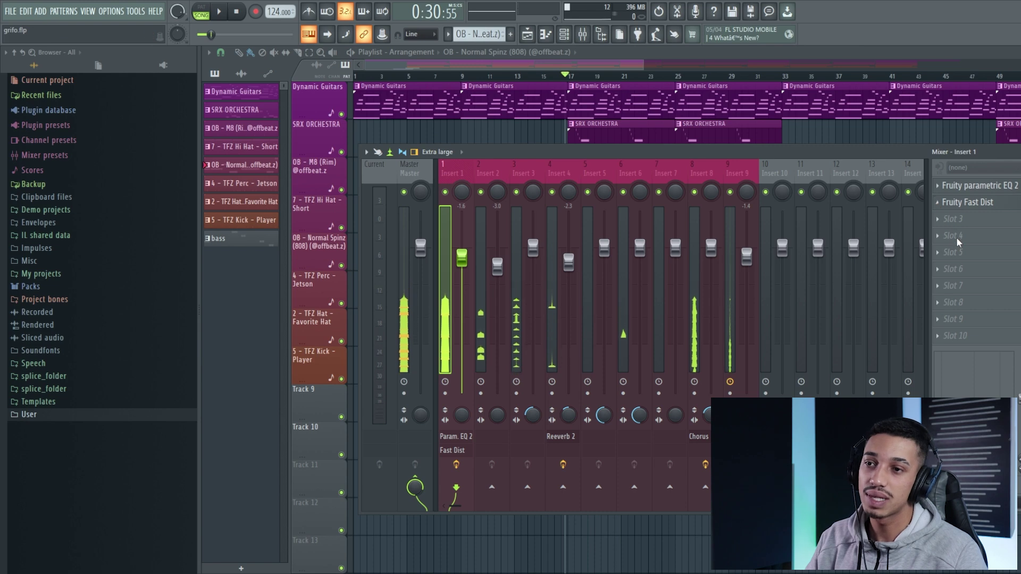
{"action": "key", "text": "ctrl+z"}
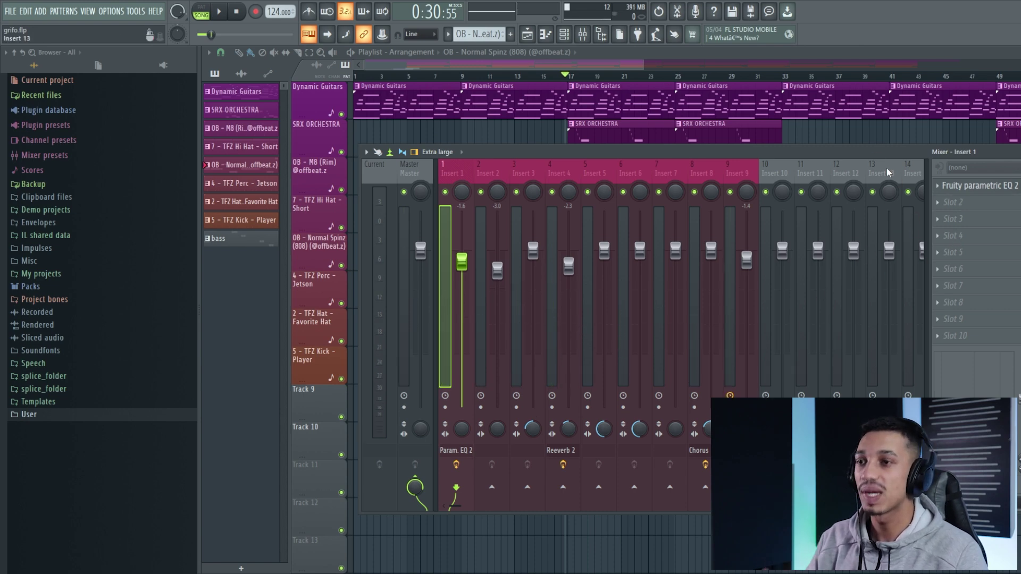